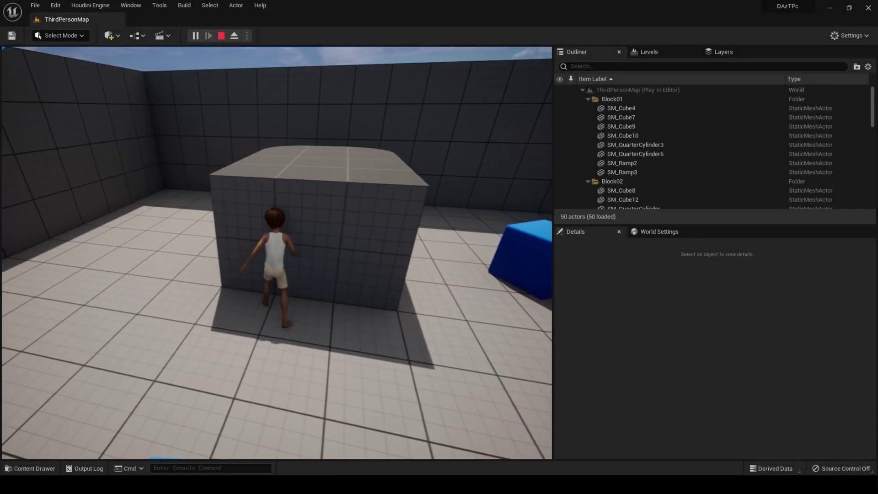
Run the playable character around the third-person level to try out its movement.
{"action": "key", "text": "w"}
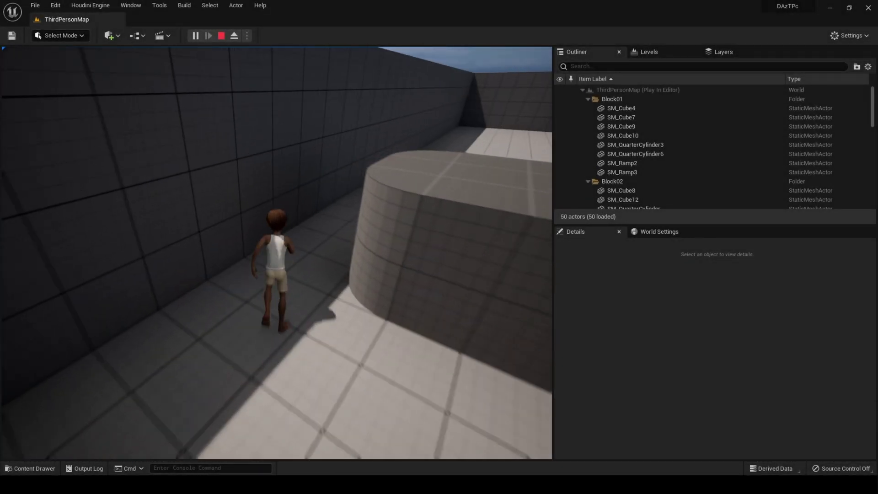
{"action": "key", "text": "w"}
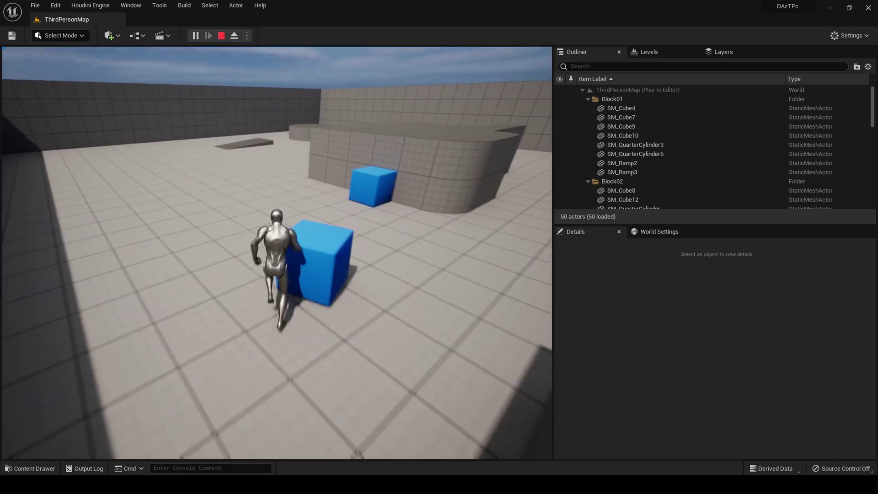
{"action": "key", "text": "w"}
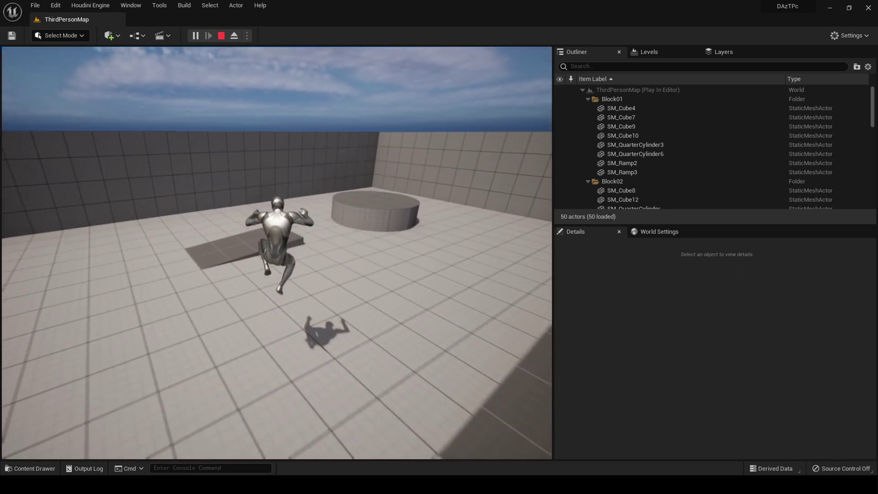
{"action": "key", "text": "w"}
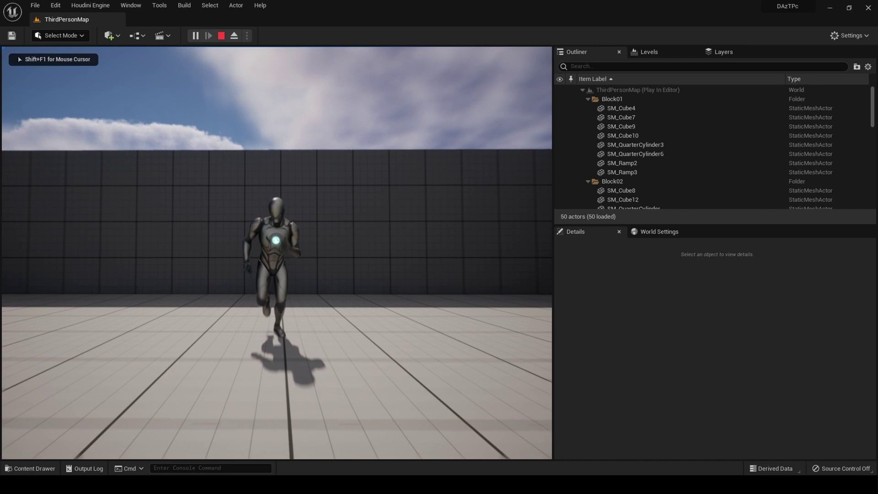
{"action": "key", "text": "s"}
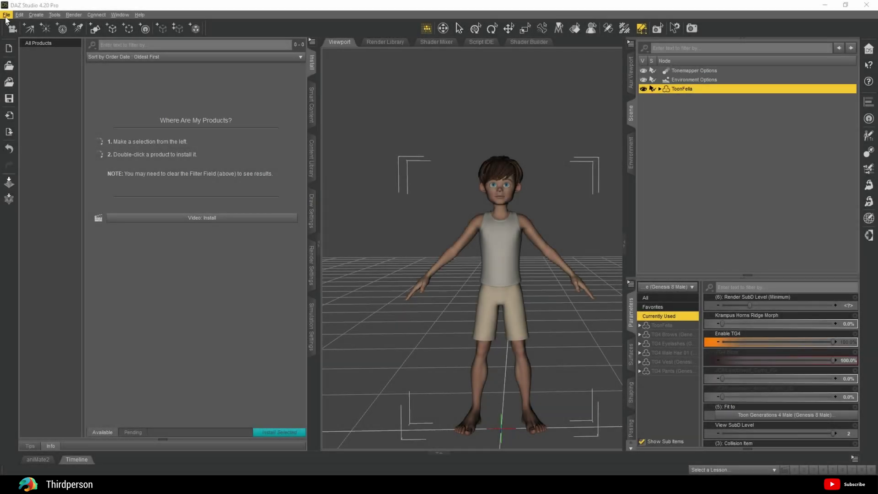
Send the ToonFella figure through Daz to Unreal with intermediate folder H:\DAZ\DazToUnreal\ToonFella and Morphs enabled in the FBX export options.
{"action": "left_click", "coordinate": [6, 16]}
{"action": "mouse_move", "coordinate": [45, 131]}
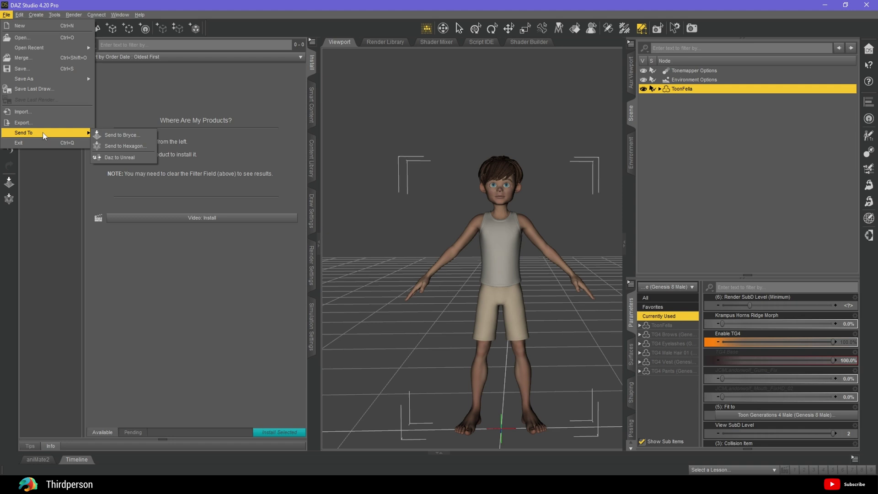
{"action": "left_click", "coordinate": [117, 157]}
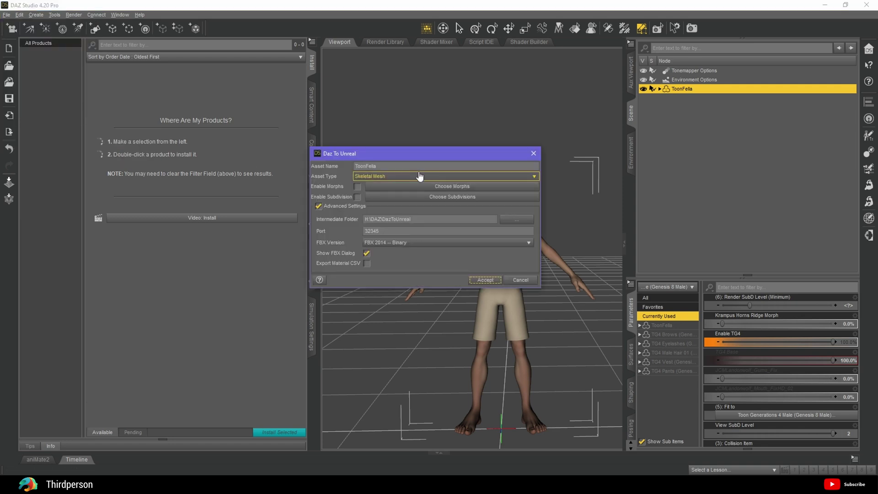
{"action": "left_click", "coordinate": [426, 222]}
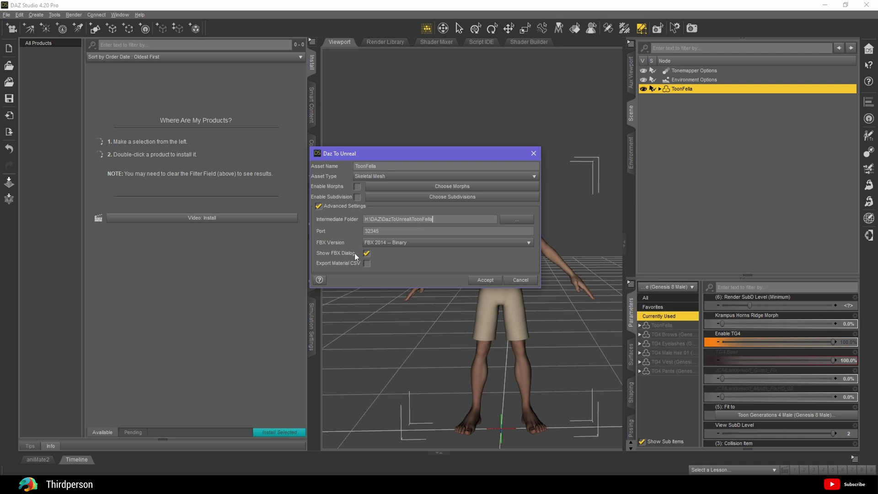
{"action": "left_click", "coordinate": [484, 280]}
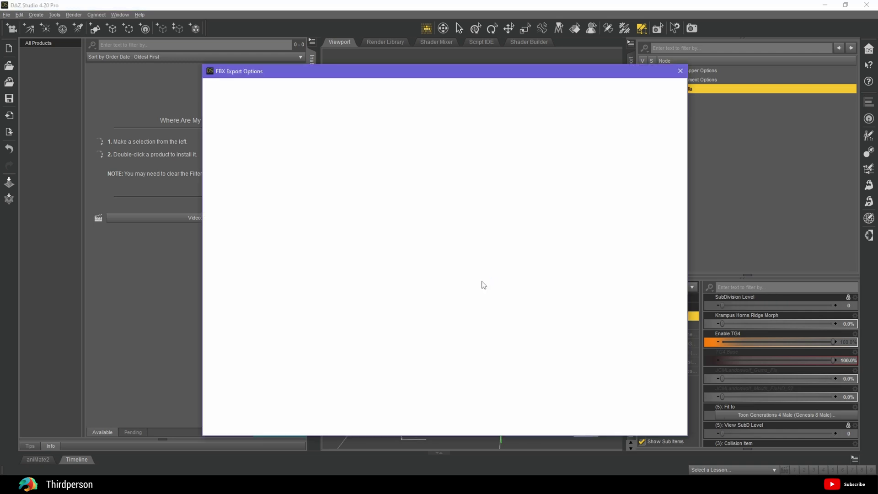
{"action": "left_click", "coordinate": [265, 211]}
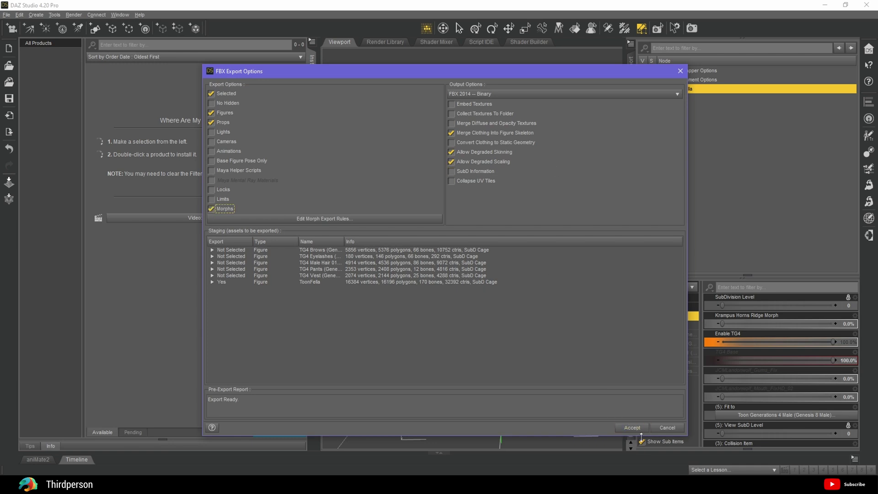
{"action": "left_click", "coordinate": [637, 430]}
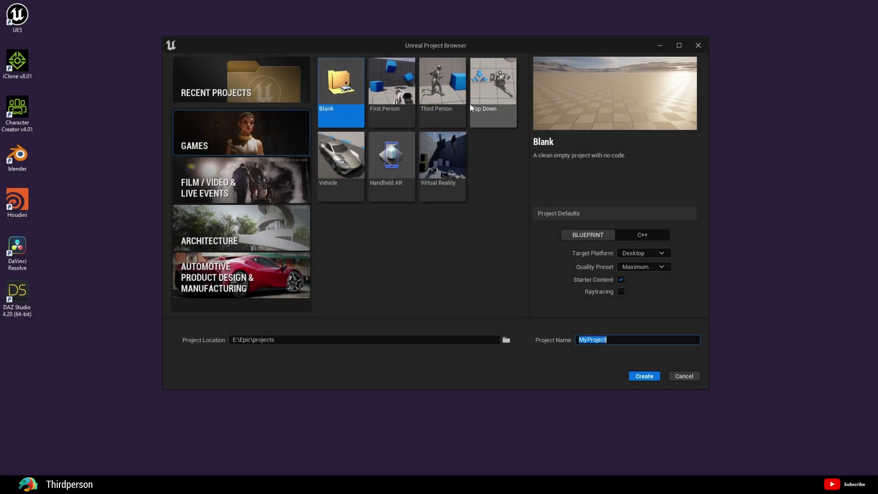
Create a new project named DAzTPc from the Third Person game template.
{"action": "left_click", "coordinate": [448, 105]}
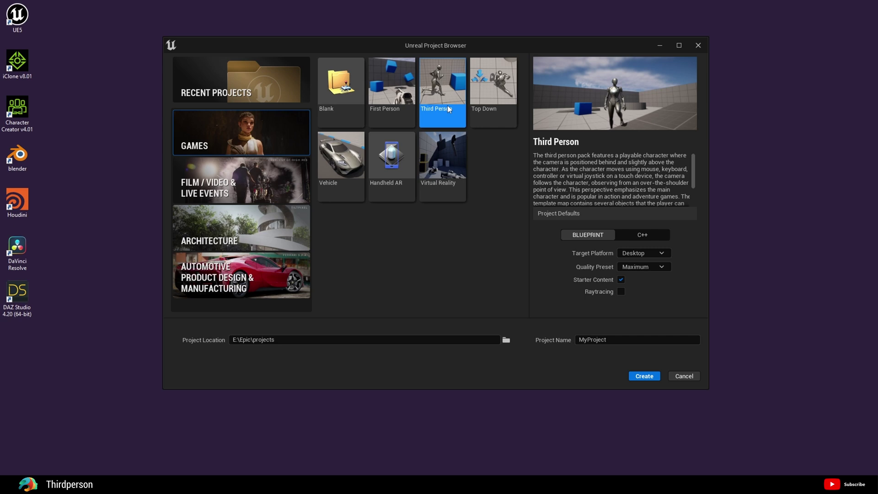
{"action": "double_click", "coordinate": [592, 339]}
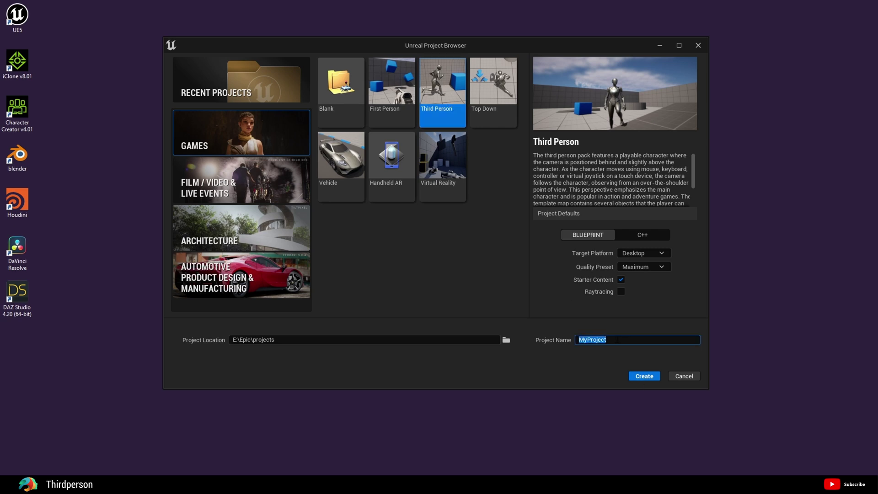
{"action": "key", "text": "BackSpace"}
{"action": "type", "text": "DAzTPC"}
{"action": "key", "text": "Return"}
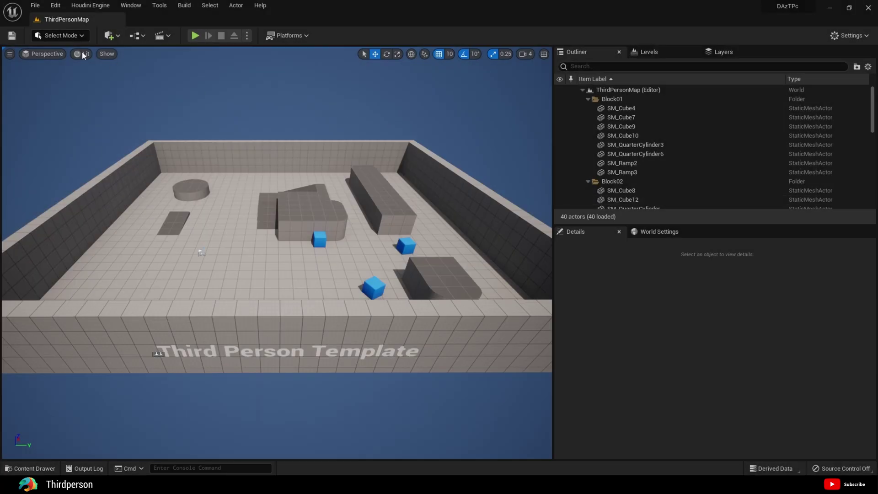
Enable the DazToUnreal plugin and restart the editor to load it.
{"action": "left_click", "coordinate": [56, 5]}
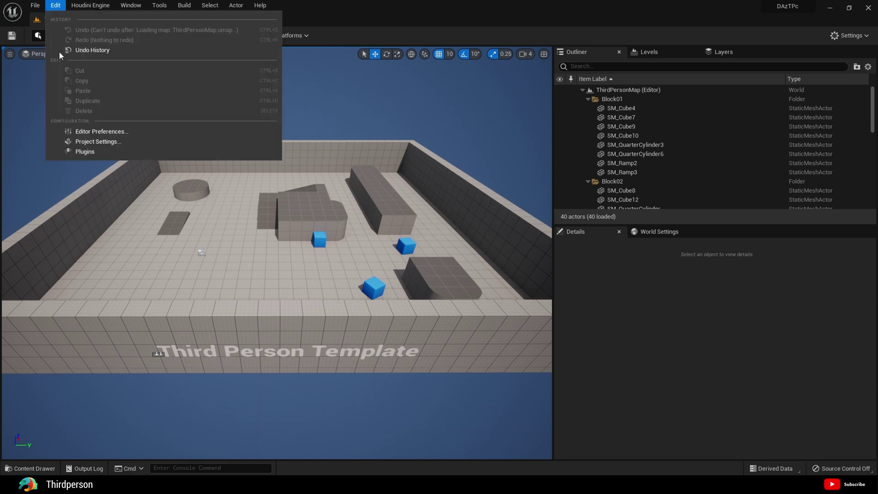
{"action": "left_click", "coordinate": [91, 155]}
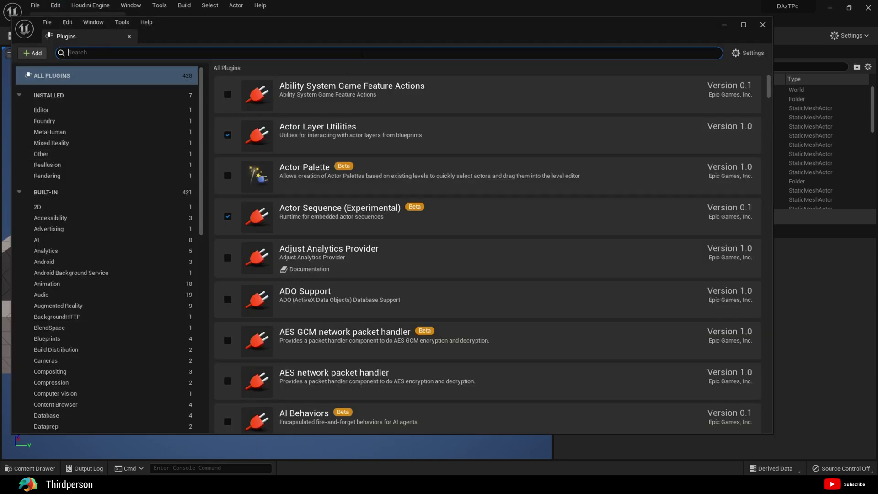
{"action": "type", "text": "daz"}
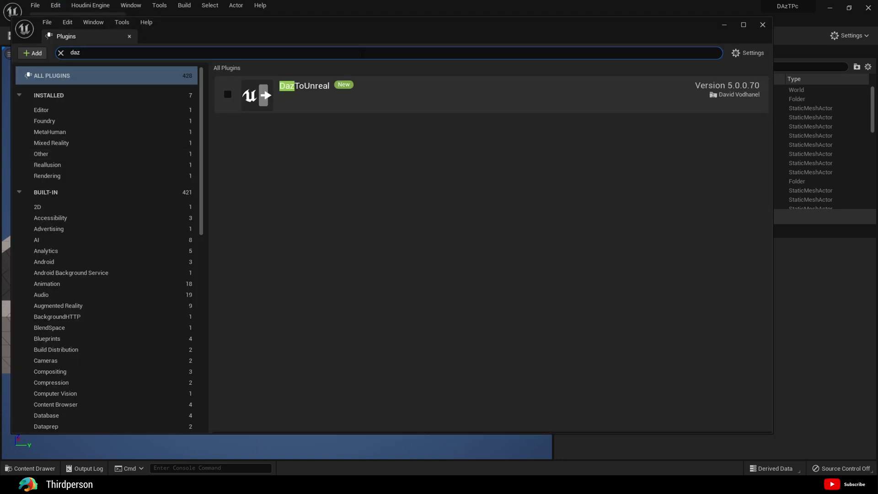
{"action": "left_click", "coordinate": [228, 95]}
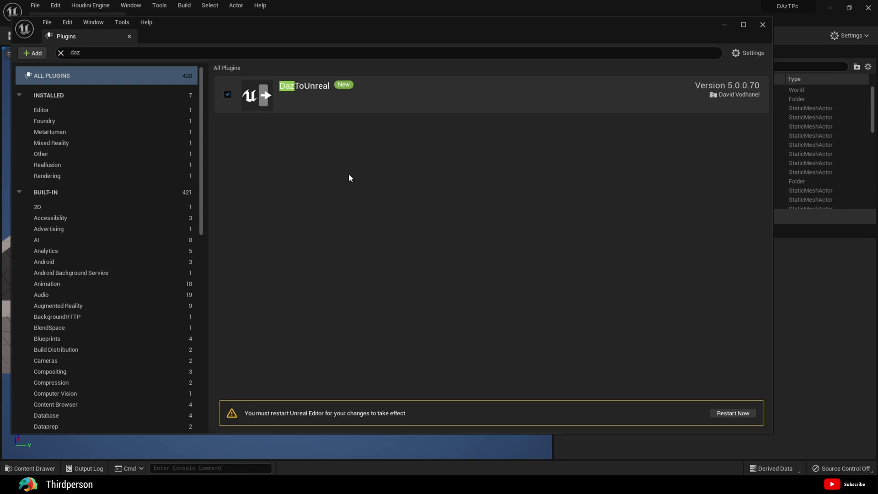
{"action": "left_click", "coordinate": [741, 417]}
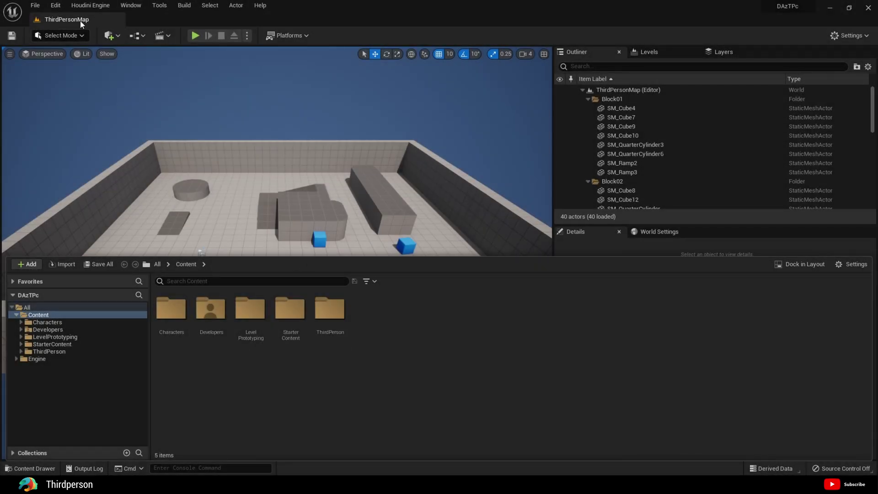
In the project's Daz to Unreal plugin settings, set the Import Directory to /Game/Characters/DaztoUnreal.
{"action": "left_click", "coordinate": [54, 5]}
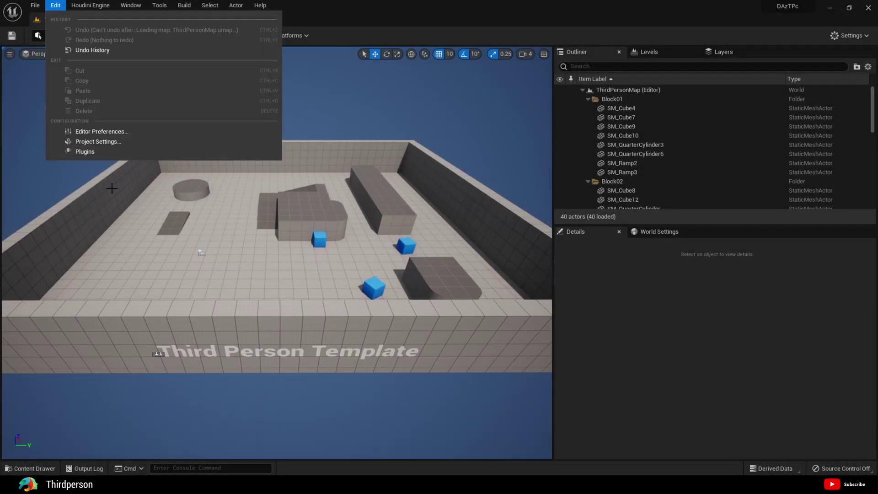
{"action": "left_click", "coordinate": [111, 145]}
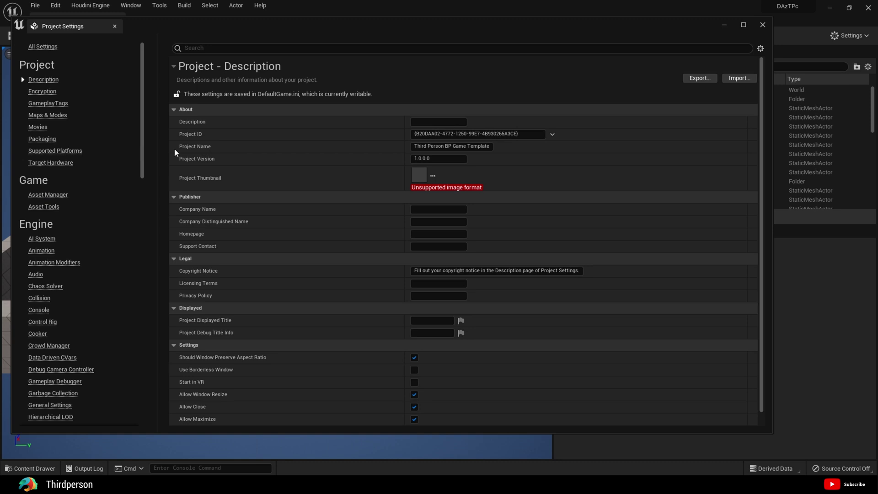
{"action": "scroll", "coordinate": [94, 217], "scroll_direction": "down", "scroll_amount": 10}
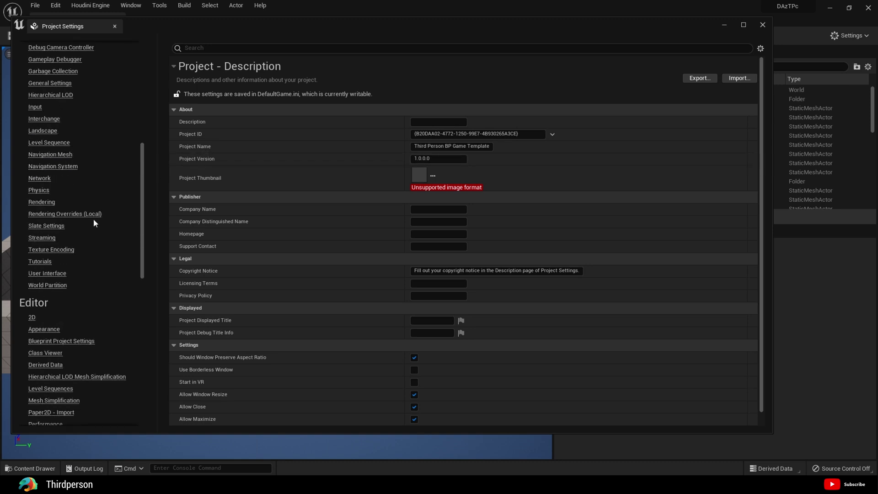
{"action": "scroll", "coordinate": [89, 233], "scroll_direction": "down", "scroll_amount": 5}
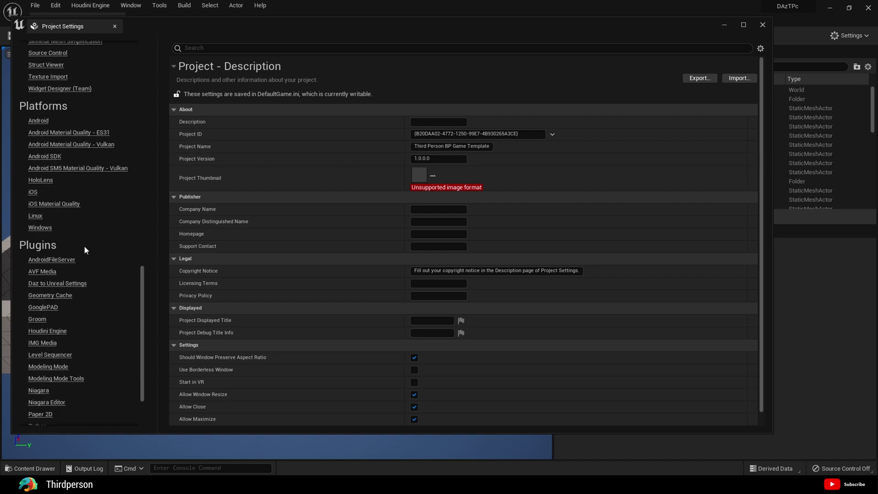
{"action": "left_click", "coordinate": [44, 286]}
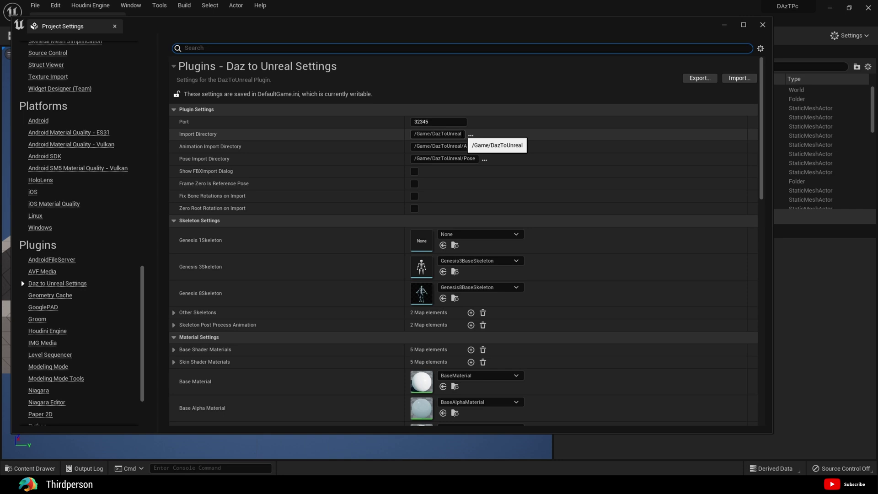
{"action": "left_click", "coordinate": [472, 135]}
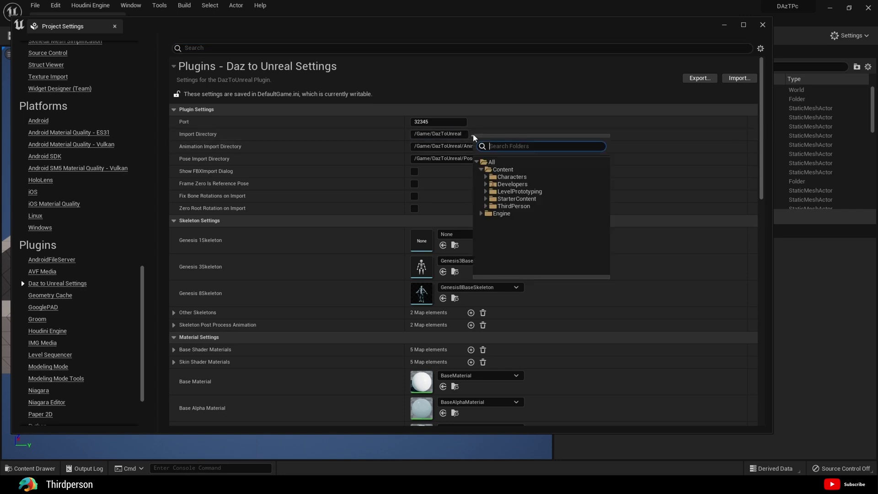
{"action": "left_click", "coordinate": [510, 176]}
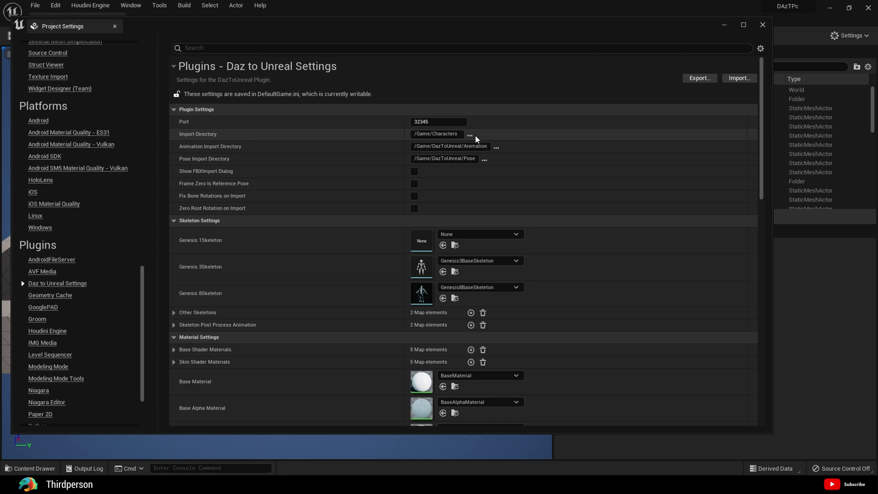
{"action": "left_click", "coordinate": [457, 134]}
{"action": "left_click", "coordinate": [459, 134]}
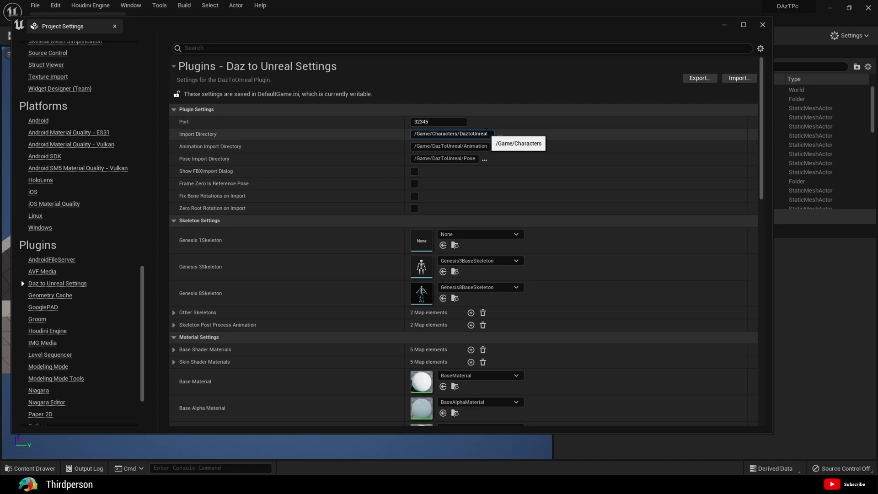
Copy the Import Directory path and reuse it to set the Animation Import Directory to /Game/Characters/DaztoUnreal/Animation.
{"action": "left_click_drag", "start_coordinate": [487, 133], "coordinate": [414, 133]}
{"action": "right_click", "coordinate": [430, 135]}
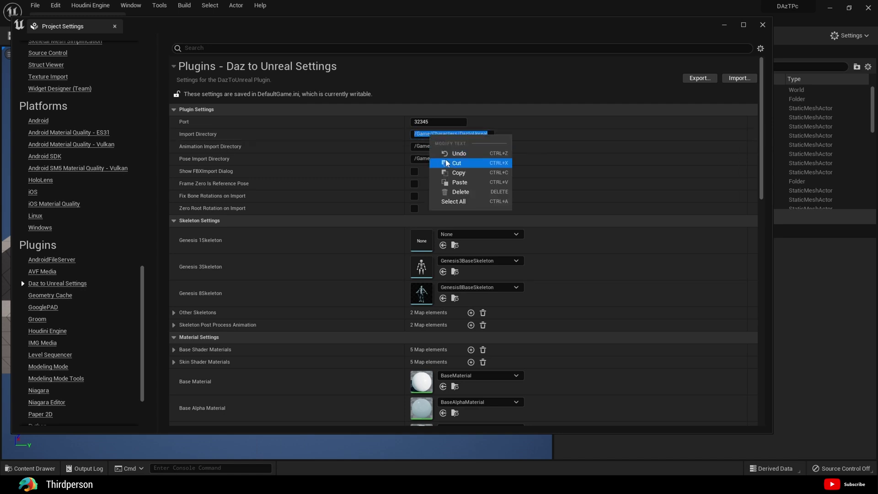
{"action": "left_click", "coordinate": [457, 173]}
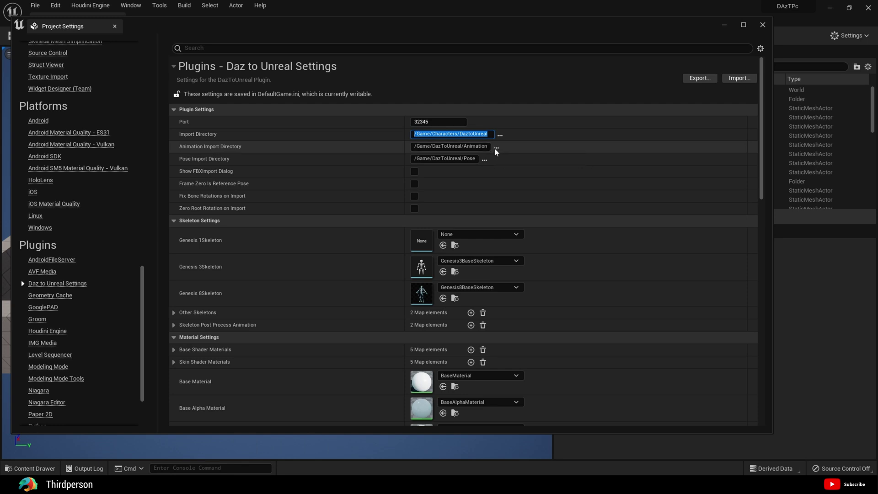
{"action": "left_click", "coordinate": [474, 146]}
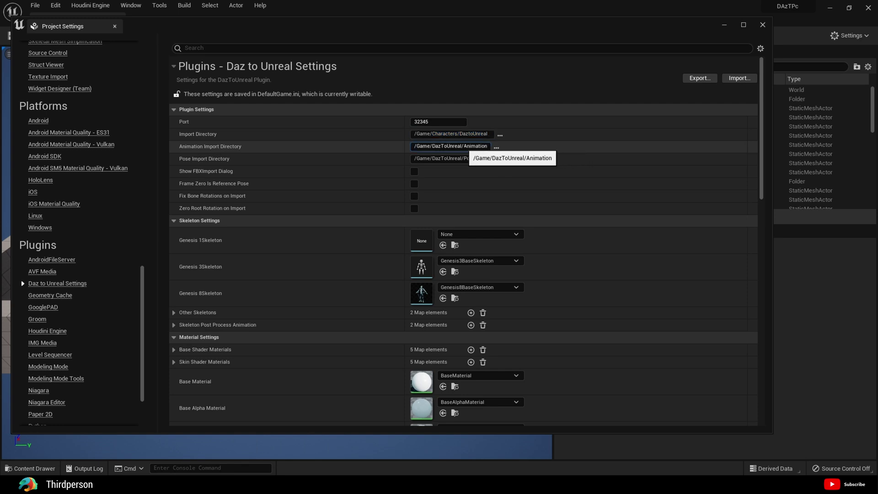
{"action": "left_click_drag", "start_coordinate": [466, 146], "coordinate": [414, 146]}
{"action": "key", "text": "ctrl+v"}
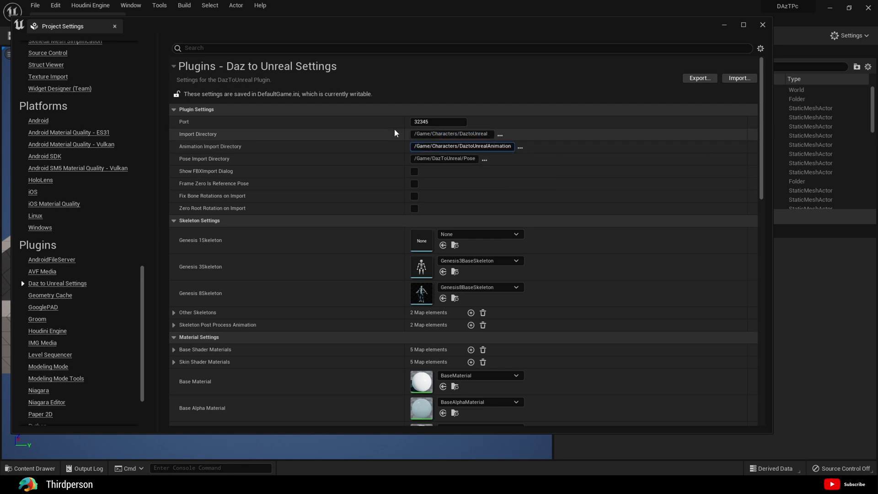
{"action": "type", "text": "/"}
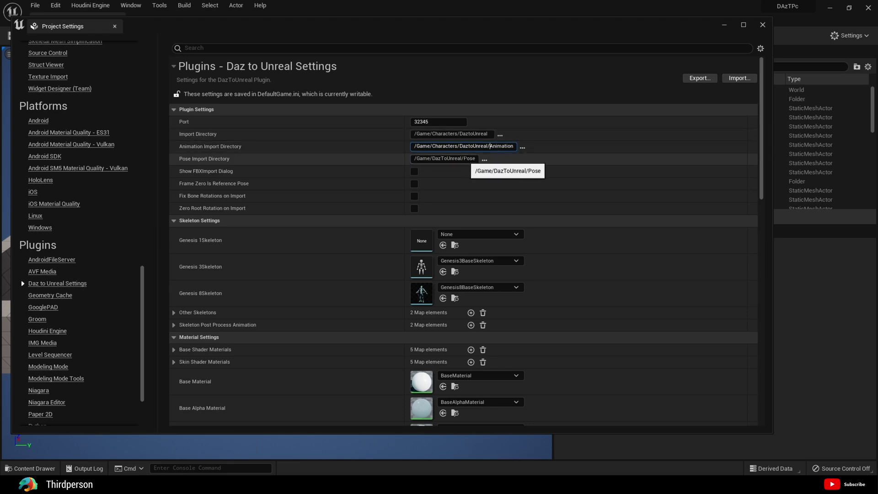
Set the Pose Import Directory to /Game/Characters/DaztoUnreal/Pose and save the project.
{"action": "left_click_drag", "start_coordinate": [476, 159], "coordinate": [414, 159]}
{"action": "key", "text": "BackSpace"}
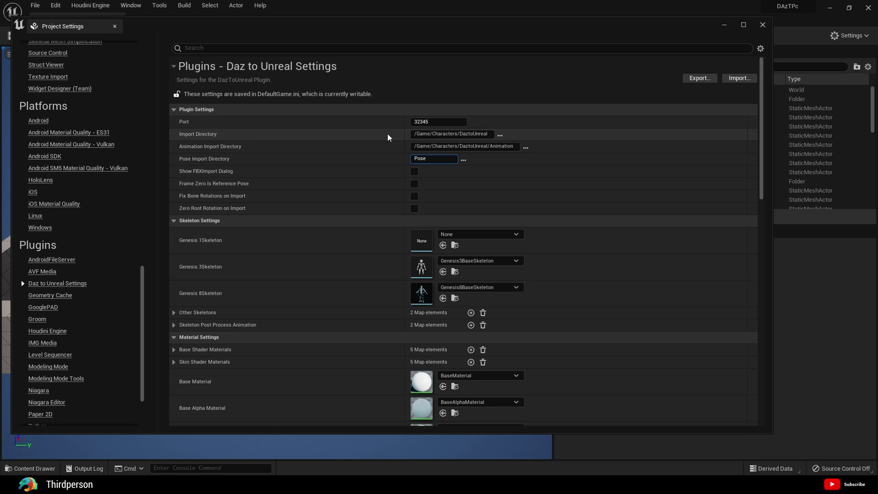
{"action": "key", "text": "ctrl+v"}
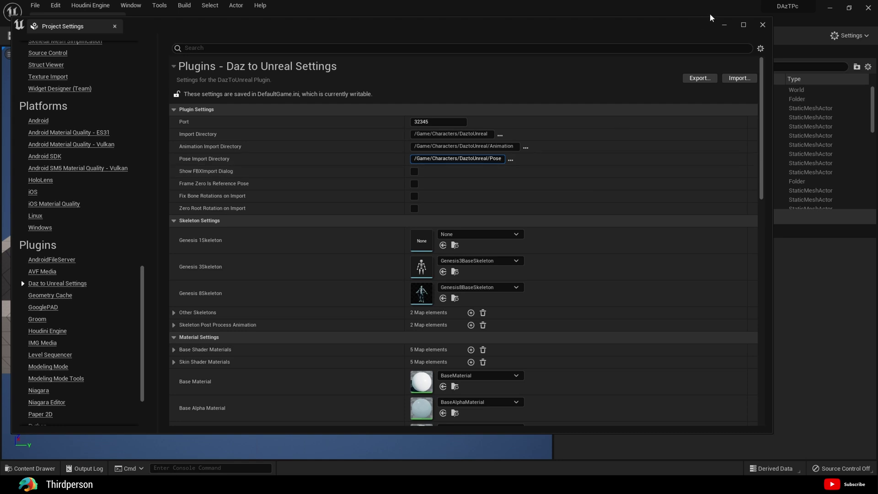
{"action": "left_click", "coordinate": [35, 5]}
{"action": "left_click", "coordinate": [63, 89]}
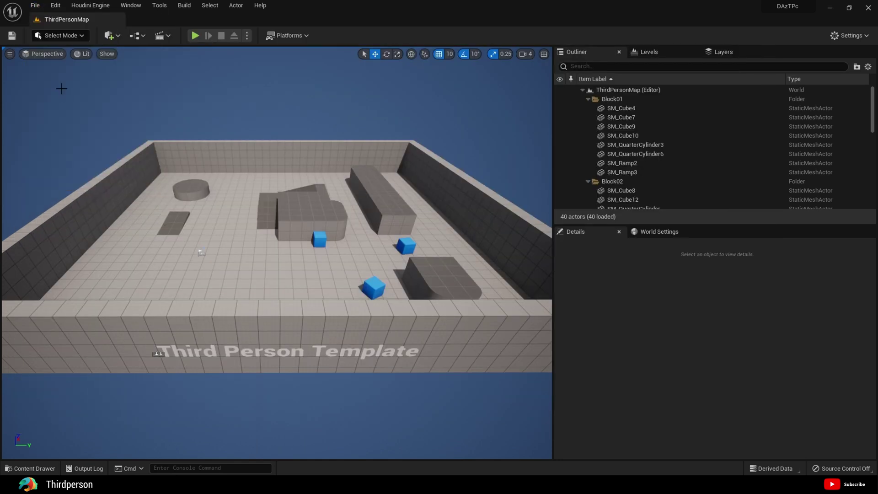
Import the ToonFella.dtu character file into the project, save the imported assets, and close the extra asset and browser windows.
{"action": "key", "text": "ctrl+space"}
{"action": "right_click", "coordinate": [412, 349]}
{"action": "left_click", "coordinate": [462, 43]}
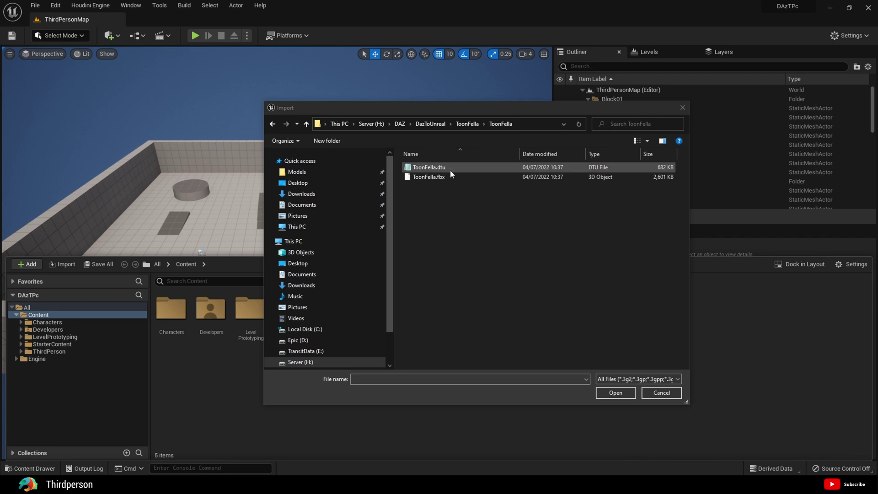
{"action": "left_click", "coordinate": [450, 169]}
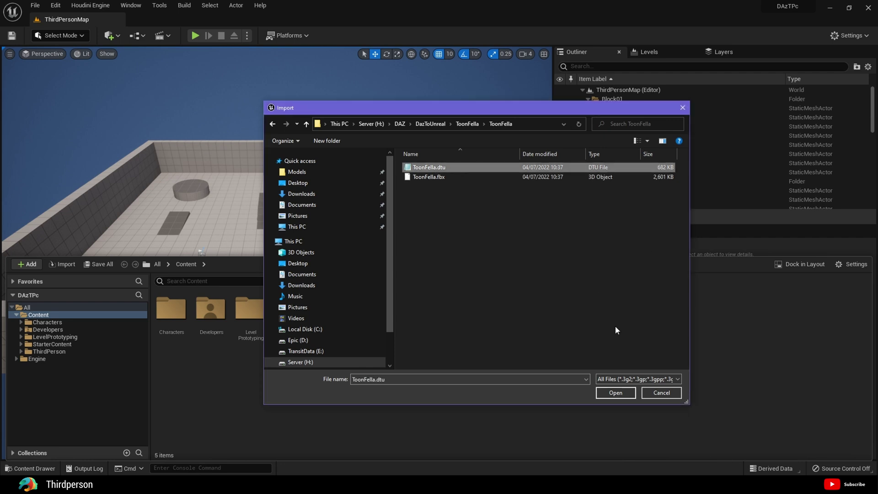
{"action": "left_click", "coordinate": [612, 394]}
{"action": "left_click", "coordinate": [612, 393]}
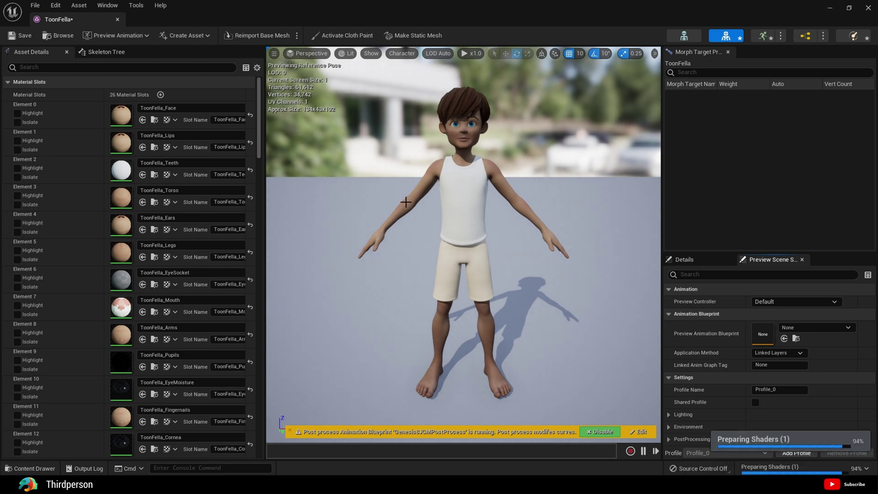
{"action": "left_click", "coordinate": [36, 5]}
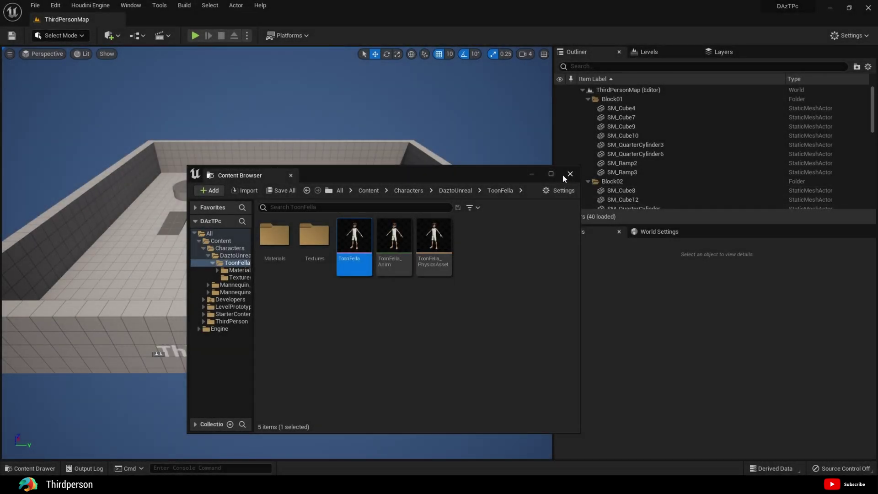
{"action": "left_click", "coordinate": [569, 174]}
Copy the RTG_UE5Manny_UE4Manny retargeter from the Mannequin_UE4 Rigs folder into the DaztoUnreal folder.
{"action": "key", "text": "ctrl+space"}
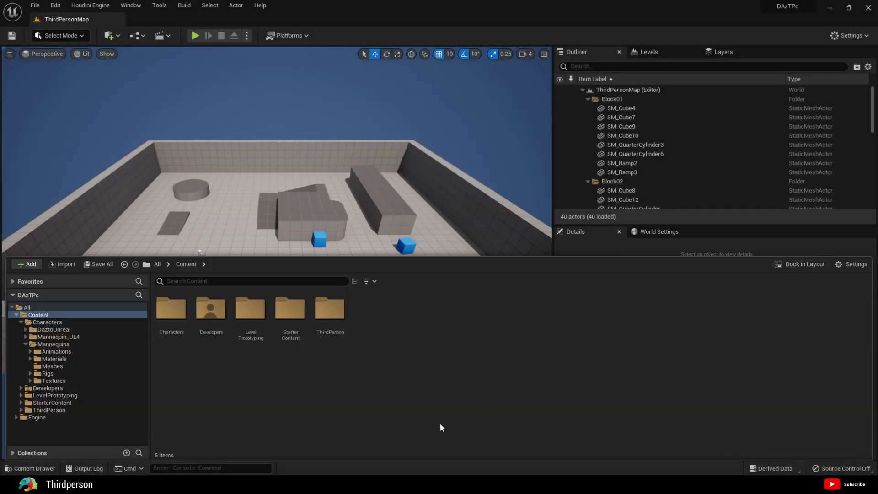
{"action": "double_click", "coordinate": [181, 341]}
{"action": "double_click", "coordinate": [219, 342]}
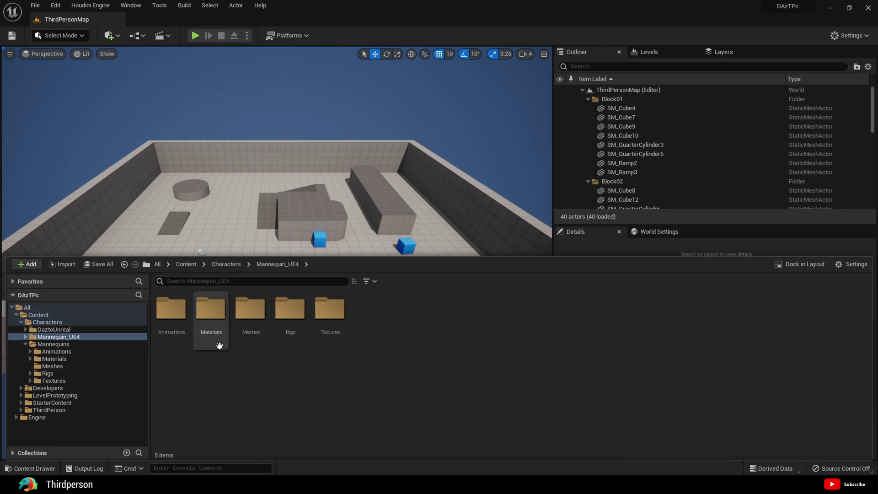
{"action": "double_click", "coordinate": [292, 311]}
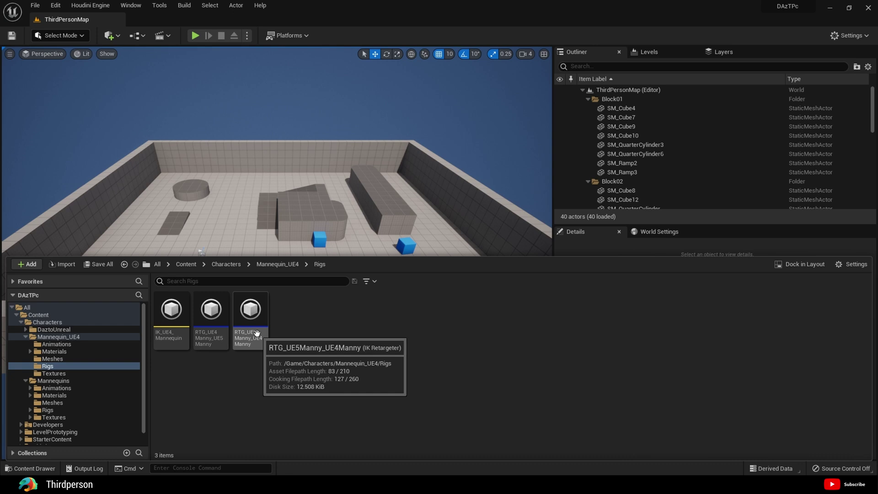
{"action": "left_click_drag", "start_coordinate": [260, 345], "coordinate": [54, 329]}
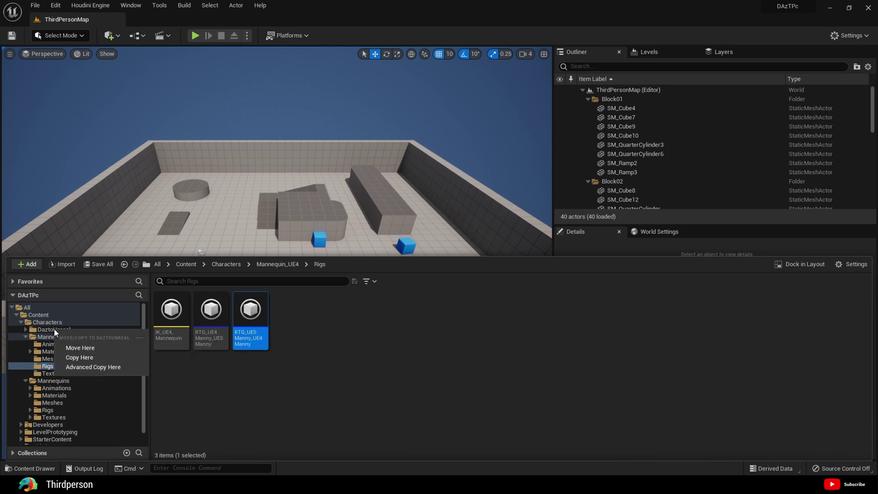
{"action": "left_click", "coordinate": [68, 358]}
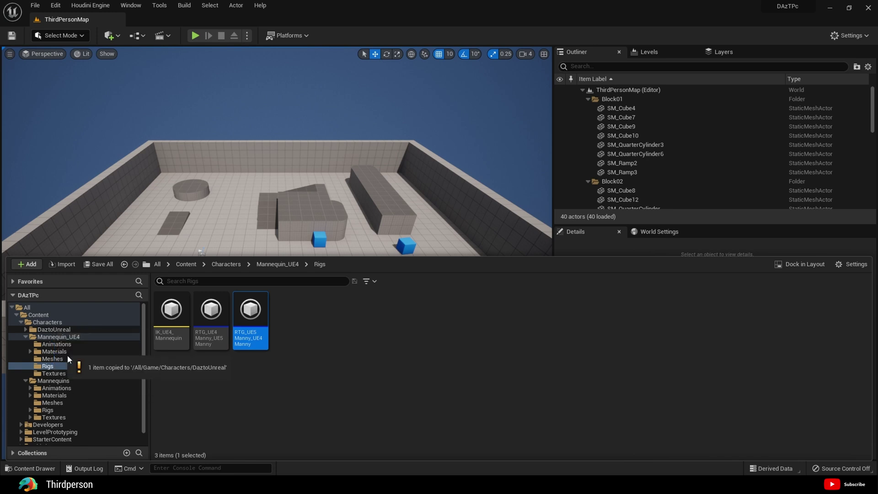
Rename the copied retargeter in the DaztoUnreal folder as RTG_UE5_G8.
{"action": "left_click", "coordinate": [63, 330]}
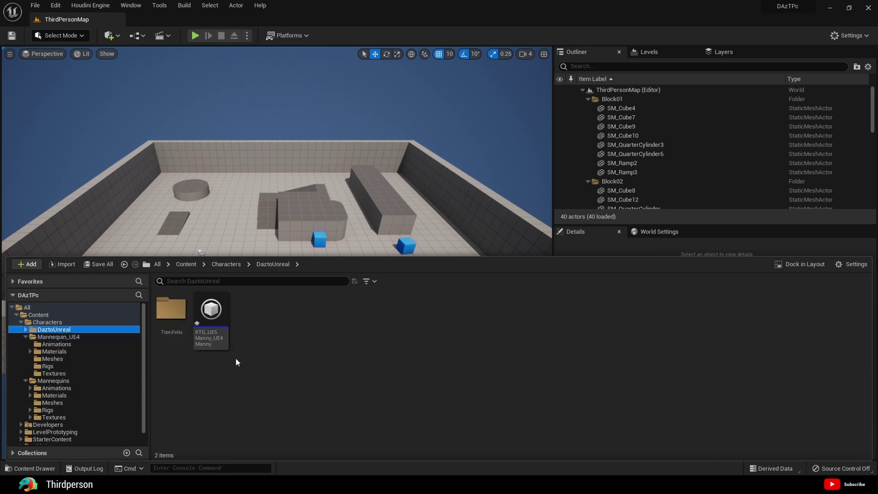
{"action": "right_click", "coordinate": [217, 344]}
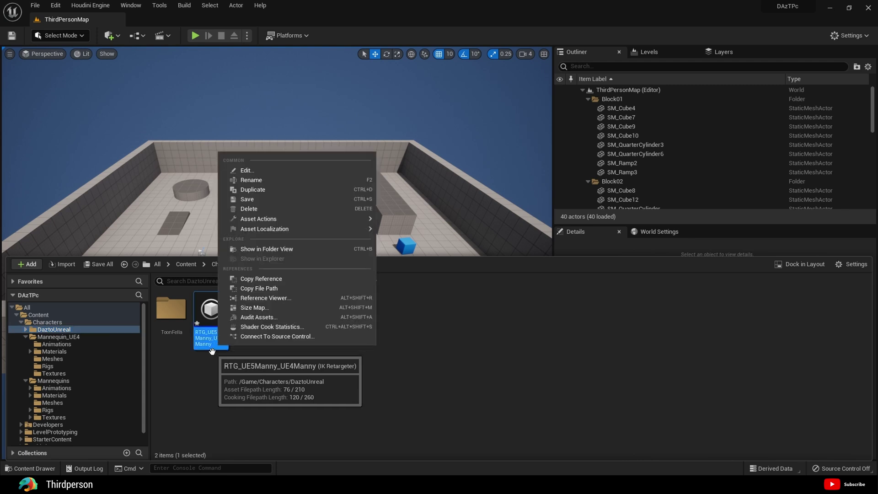
{"action": "left_click", "coordinate": [276, 180]}
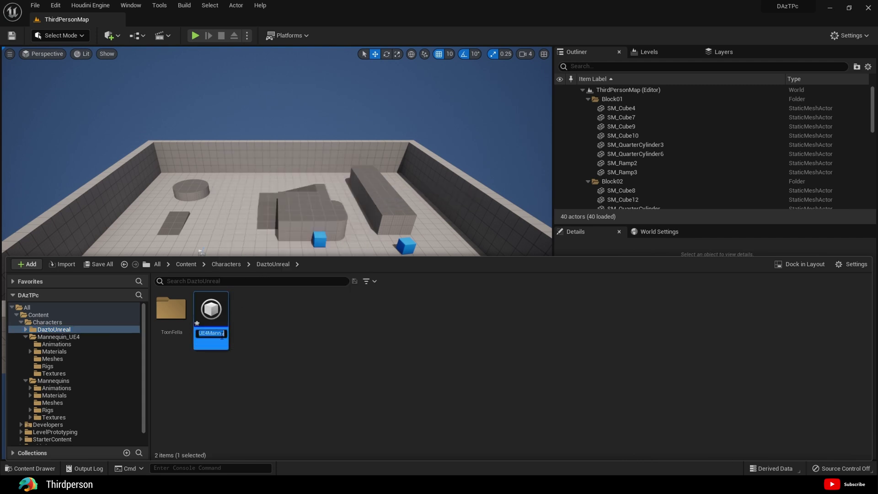
{"action": "key", "text": "End"}
{"action": "key", "text": "ctrl+a"}
{"action": "type", "text": "RTG_UE5"}
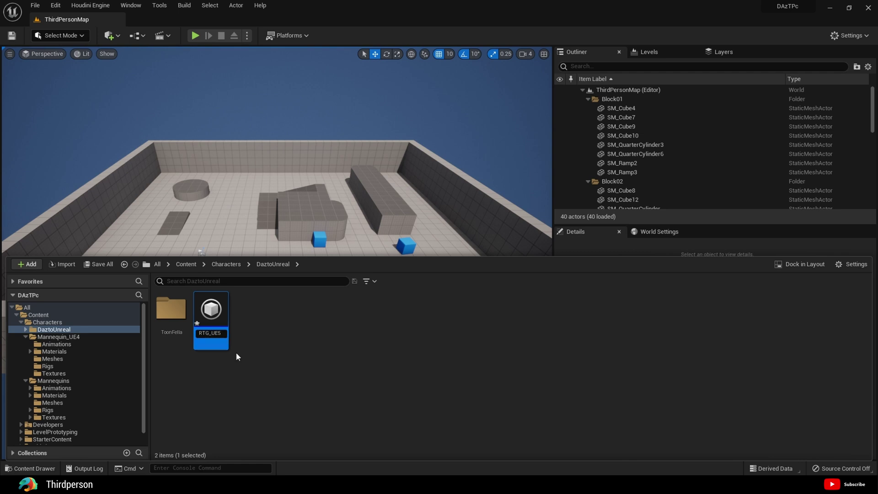
{"action": "type", "text": "_"}
{"action": "type", "text": "g*"}
{"action": "key", "text": "BackSpace"}
{"action": "type", "text": "G8"}
{"action": "key", "text": "Return"}
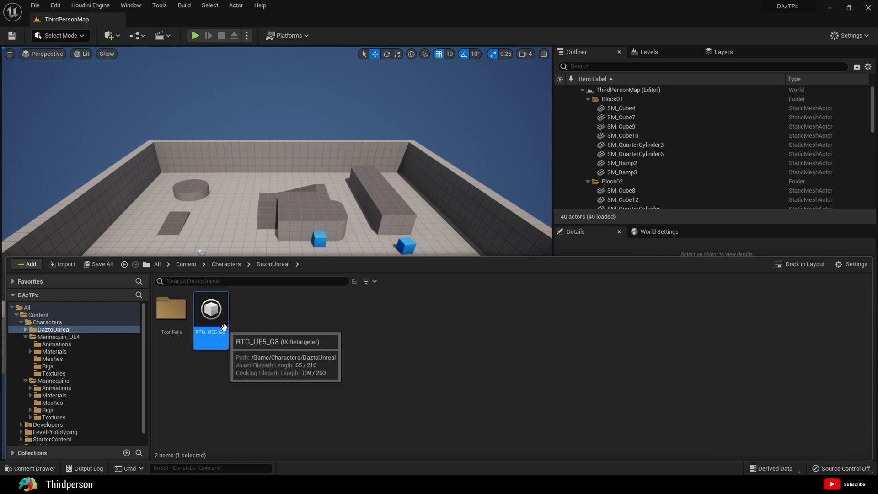
Open the RTG_UE5_G8 retargeter and set its Target IKRig Asset to G8IKRig.
{"action": "double_click", "coordinate": [222, 326]}
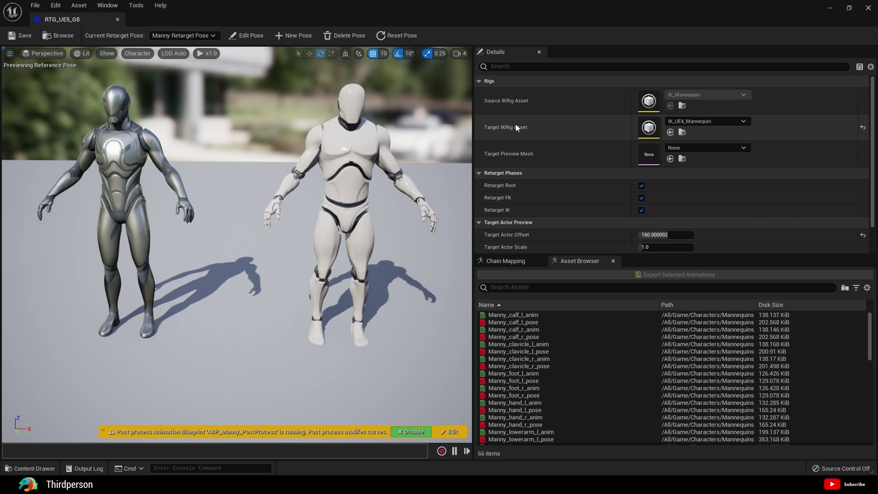
{"action": "left_click", "coordinate": [701, 122]}
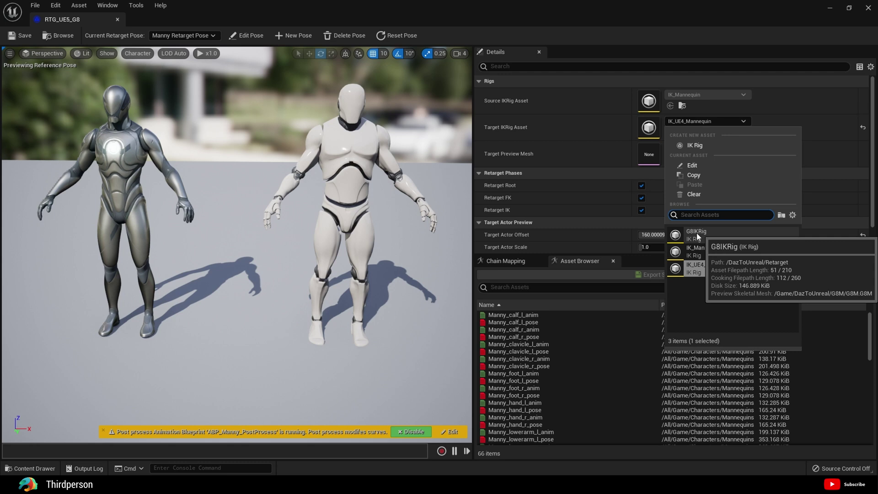
{"action": "left_click", "coordinate": [793, 215]}
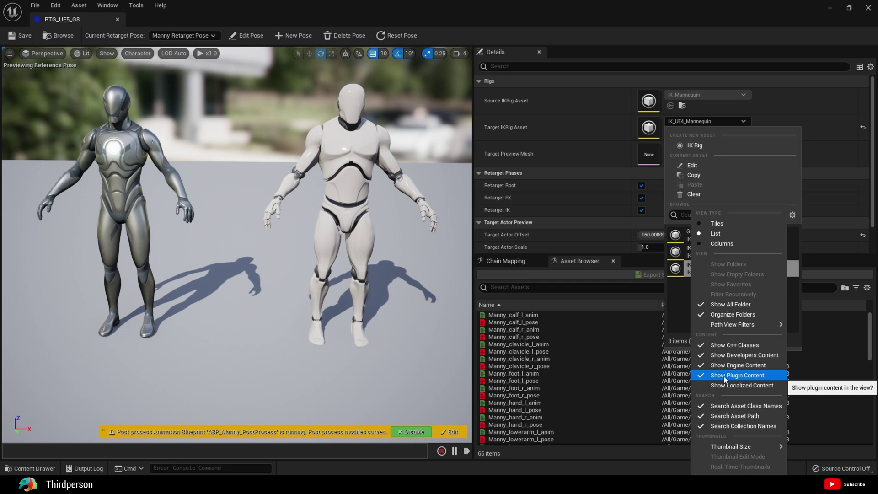
{"action": "left_click", "coordinate": [682, 235]}
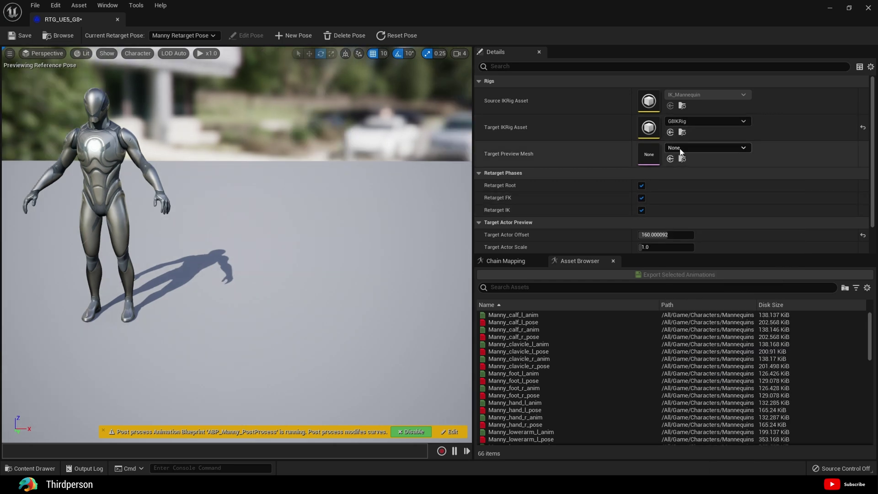
Set the retargeter's Target Preview Mesh to ToonFella.
{"action": "left_click", "coordinate": [682, 148]}
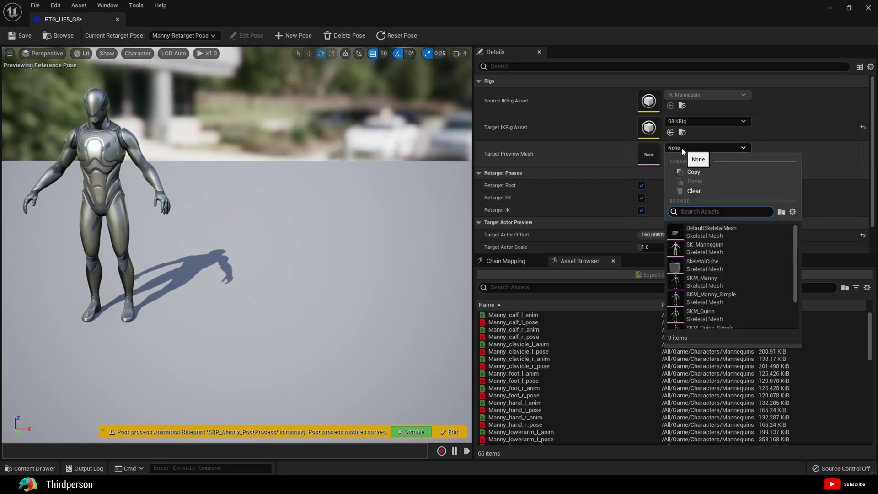
{"action": "scroll", "coordinate": [748, 270], "scroll_direction": "down", "scroll_amount": 2}
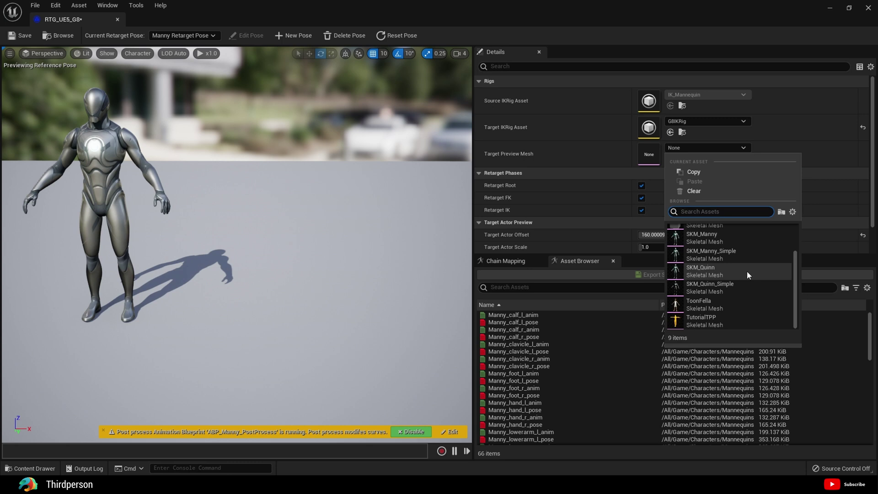
{"action": "left_click", "coordinate": [715, 304]}
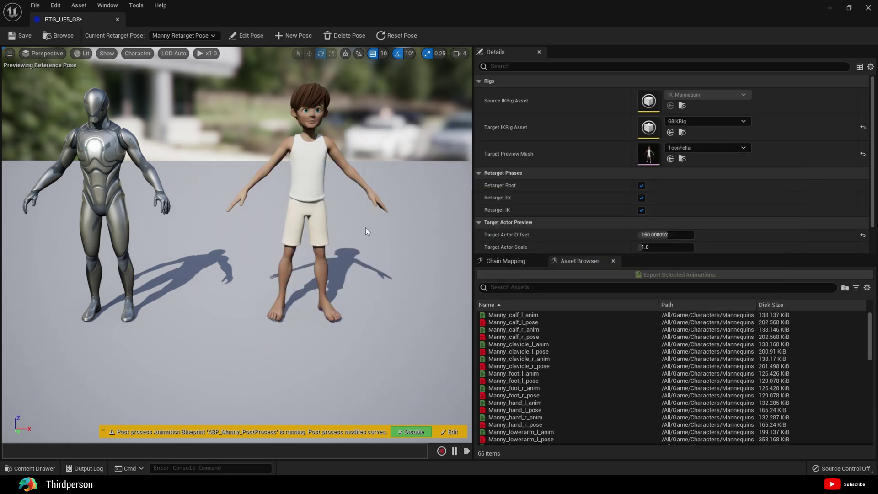
{"action": "left_click_drag", "start_coordinate": [366, 227], "coordinate": [340, 211]}
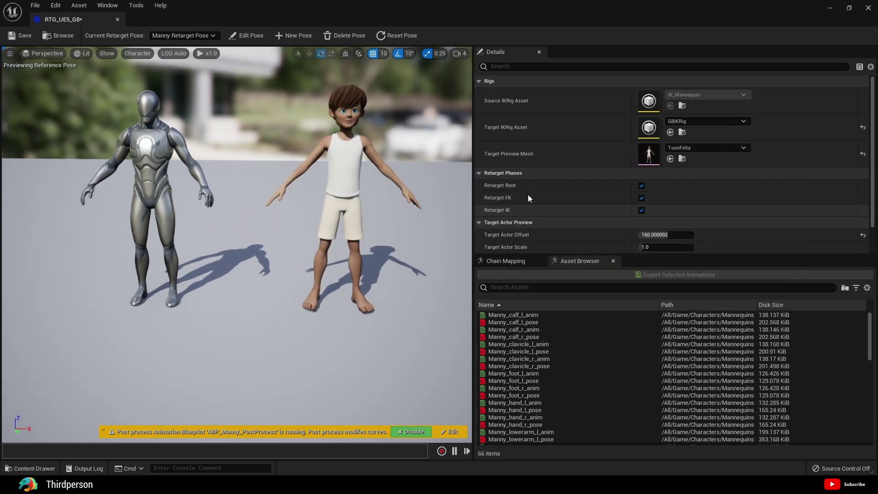
Create a new retarget pose named G8POSE for the ToonFella target.
{"action": "left_click", "coordinate": [295, 36]}
{"action": "key", "text": "ctrl+a"}
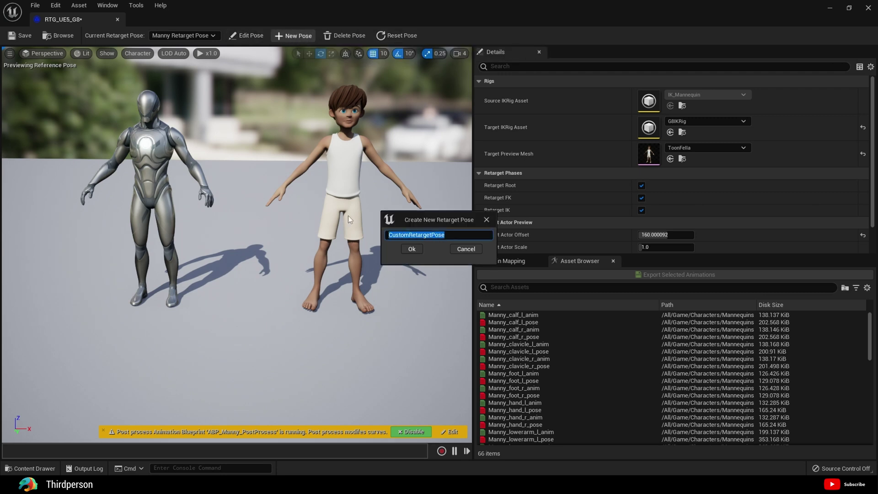
{"action": "key", "text": "BackSpace"}
{"action": "type", "text": "G8"}
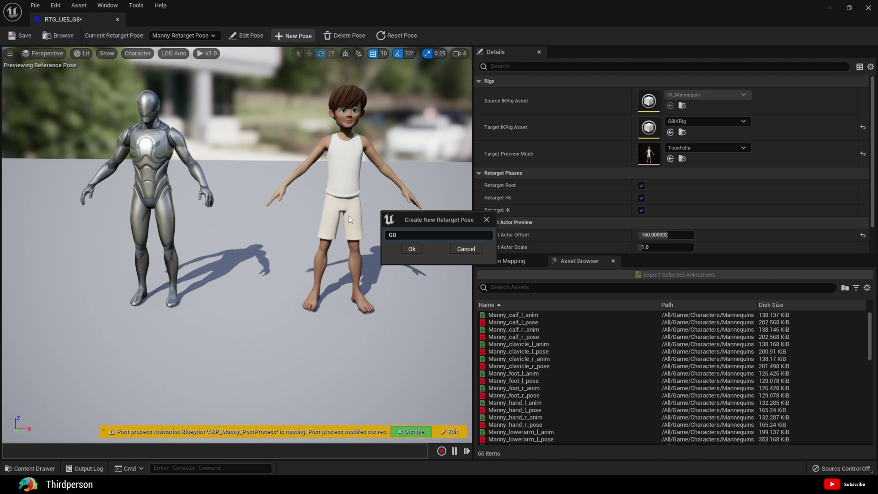
{"action": "type", "text": "POSE"}
{"action": "left_click", "coordinate": [412, 249]}
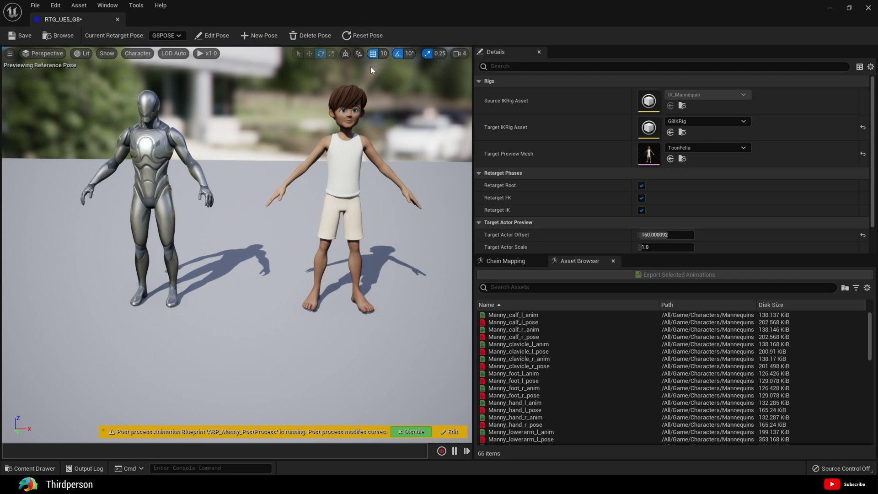
Find the MF_Walk_Fwd animation among the retargeter's assets and select it for preview.
{"action": "scroll", "coordinate": [542, 339], "scroll_direction": "down", "scroll_amount": 2}
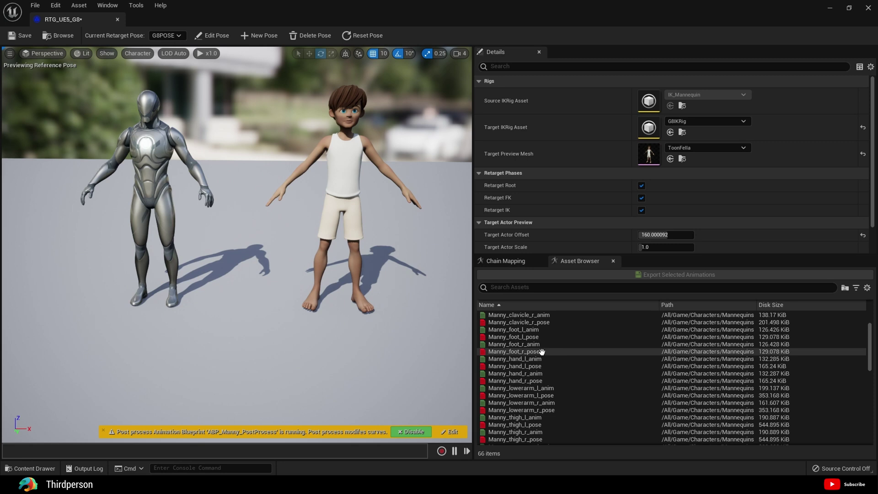
{"action": "scroll", "coordinate": [542, 351], "scroll_direction": "down", "scroll_amount": 9}
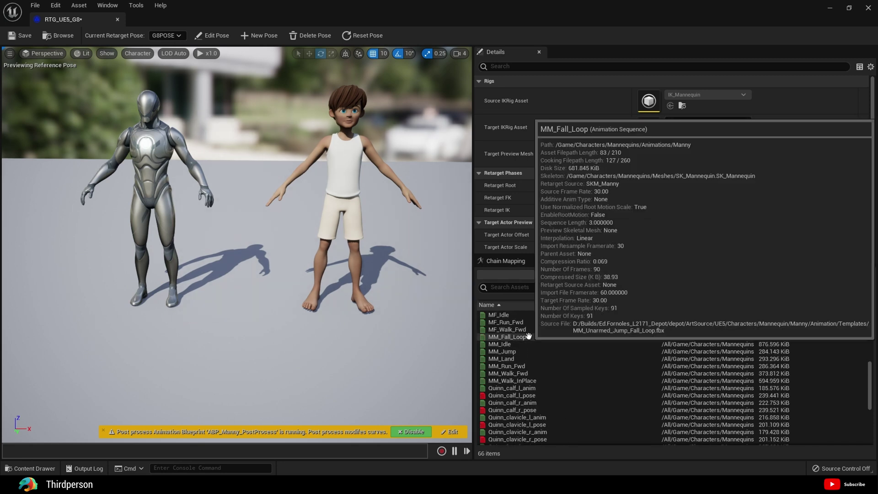
{"action": "left_click", "coordinate": [521, 329]}
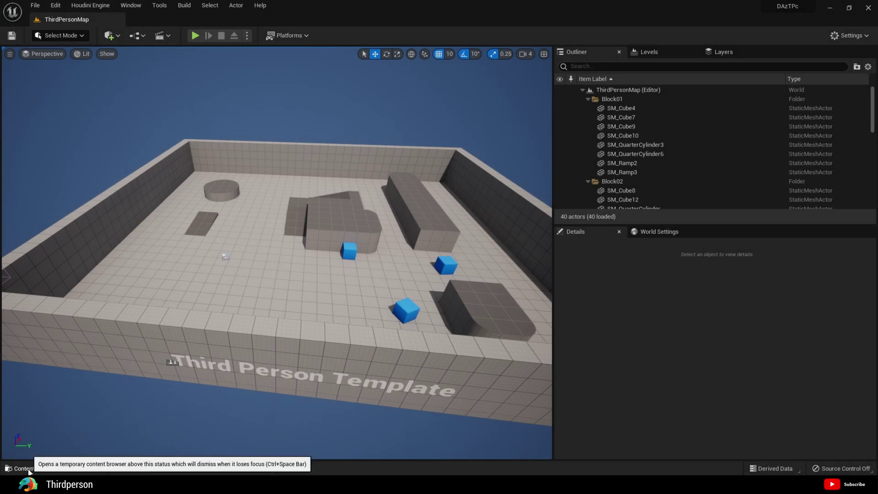
Create an Animation Blueprint for Genesis8BaseSkeleton in the DaztoUnreal folder and name it g8_animBP.
{"action": "left_click", "coordinate": [28, 469]}
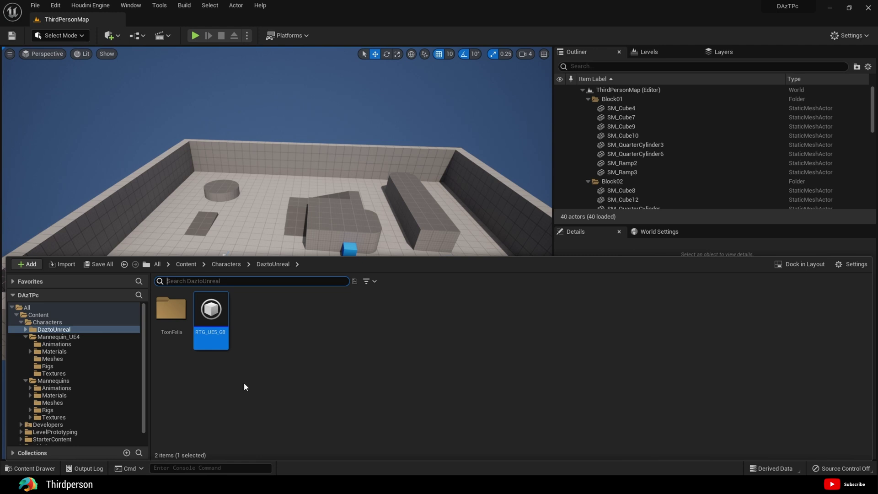
{"action": "right_click", "coordinate": [276, 311]}
{"action": "mouse_move", "coordinate": [276, 314]}
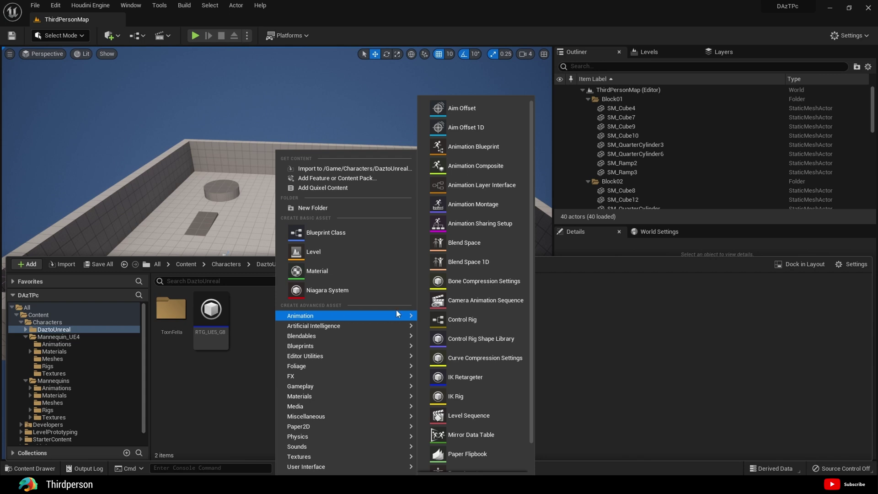
{"action": "left_click", "coordinate": [497, 146]}
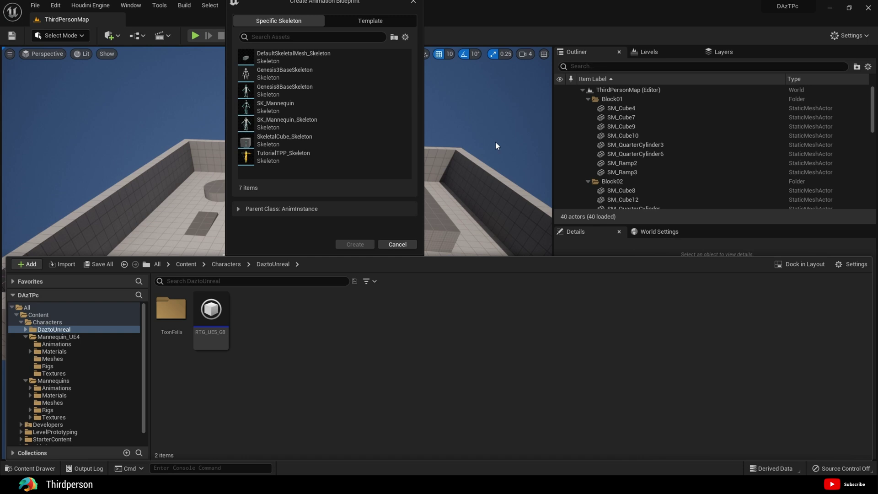
{"action": "left_click", "coordinate": [293, 92]}
{"action": "left_click", "coordinate": [361, 244]}
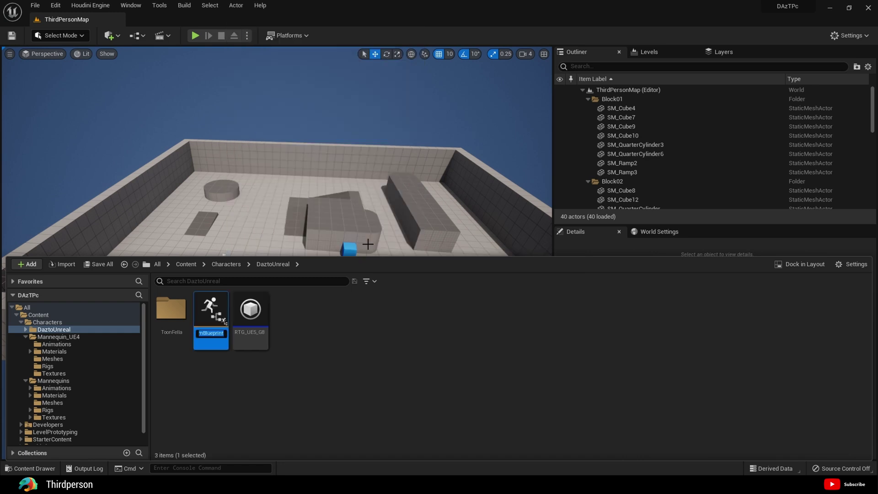
{"action": "key", "text": "BackSpace"}
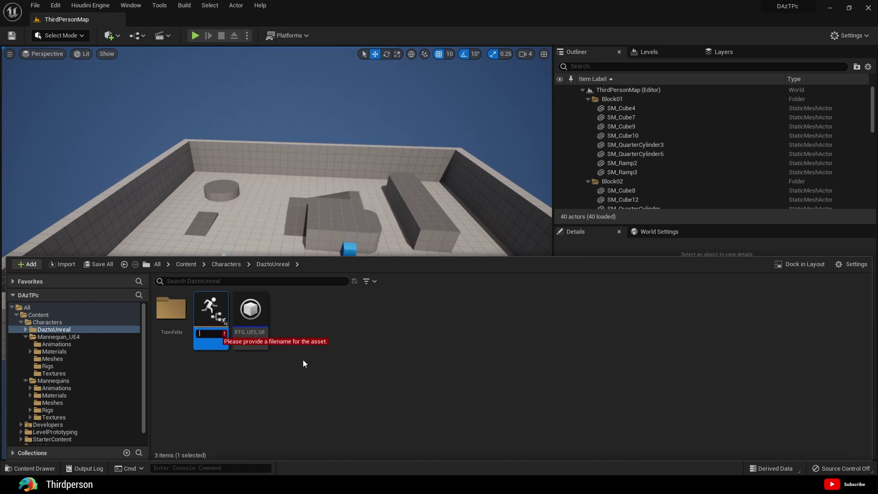
{"action": "type", "text": "g8"}
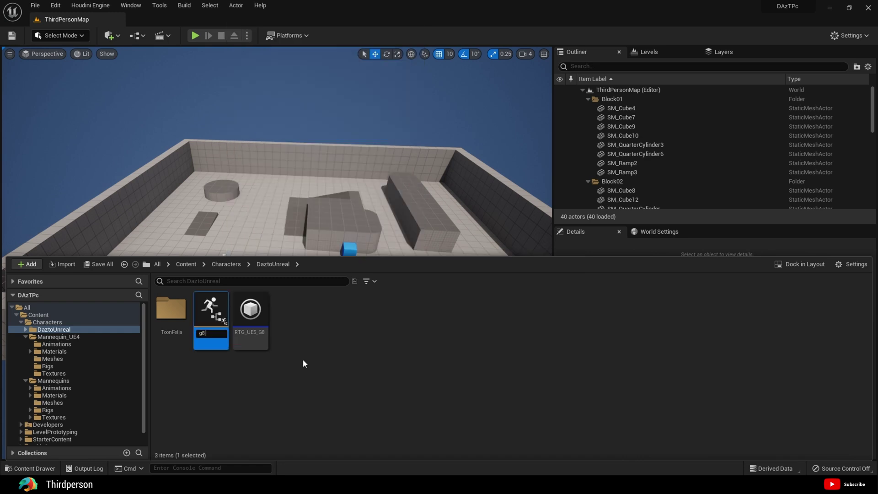
{"action": "type", "text": "_animBP"}
{"action": "key", "text": "Return"}
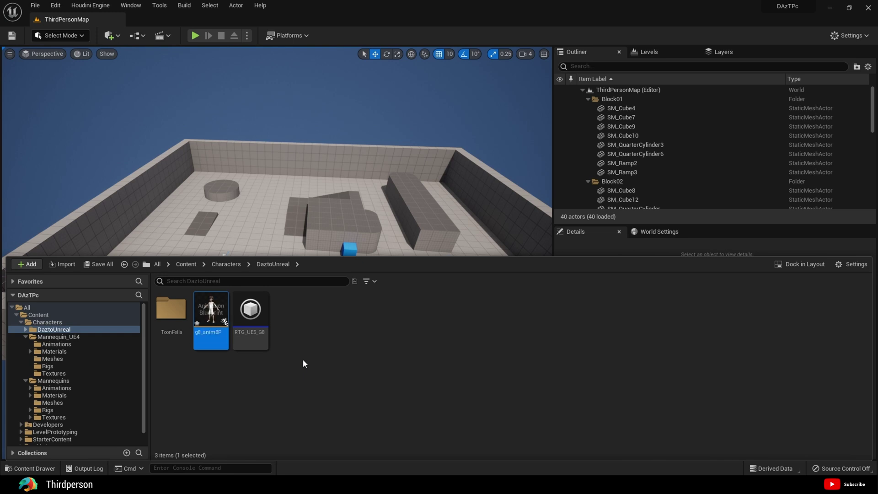
Open g8_animBP and apply ToonFella as the Animation Blueprint's preview mesh to the asset.
{"action": "double_click", "coordinate": [209, 332]}
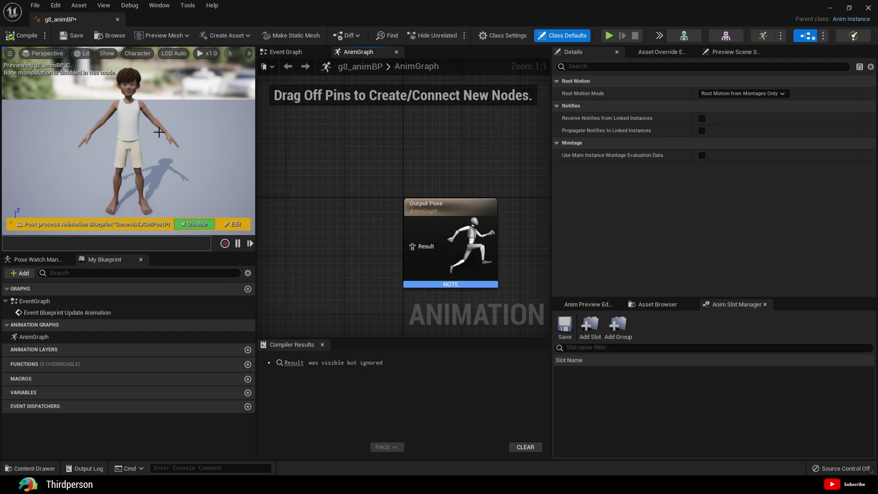
{"action": "left_click", "coordinate": [732, 51]}
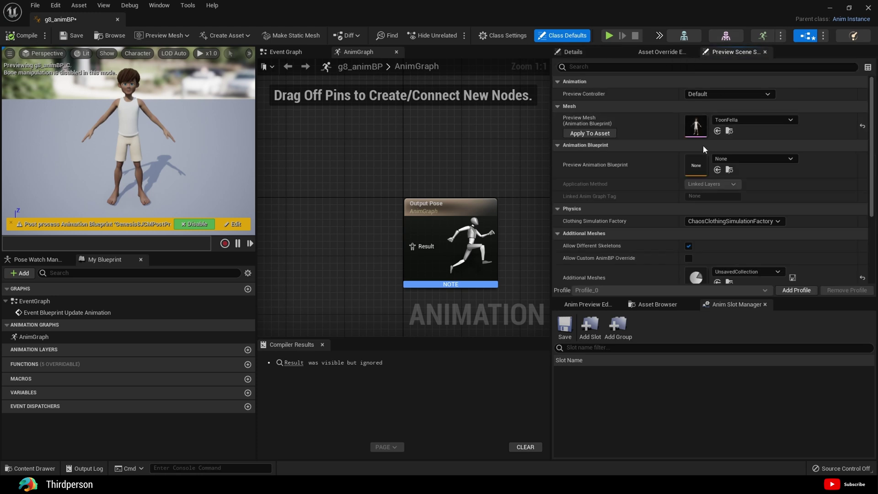
{"action": "left_click", "coordinate": [725, 120]}
{"action": "left_click", "coordinate": [725, 120]}
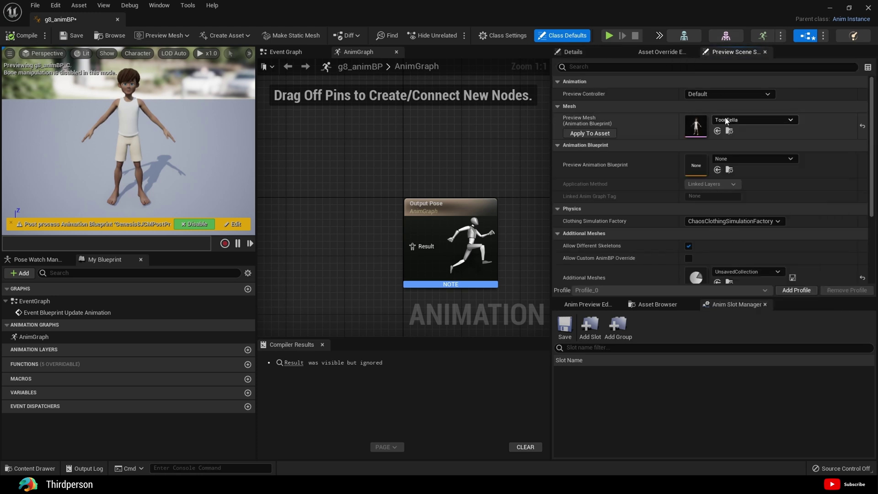
{"action": "left_click", "coordinate": [590, 134]}
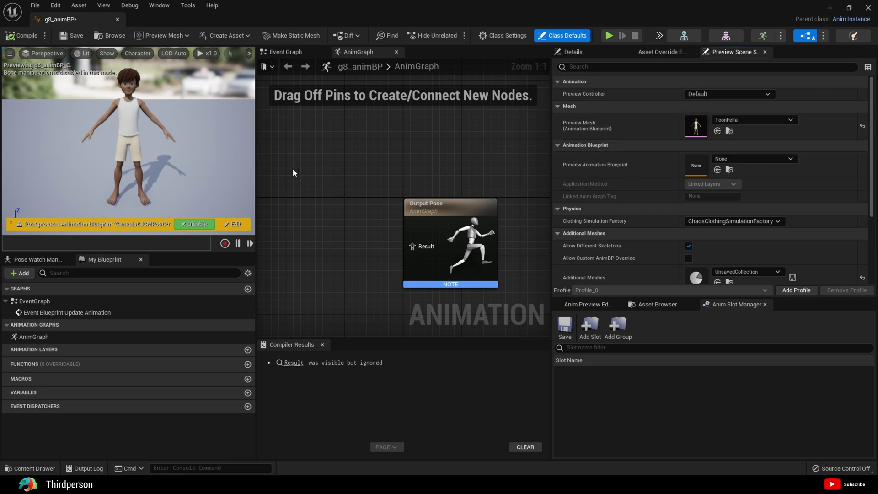
Add a Retarget Pose From Mesh node to the AnimGraph, connect it to the Output Pose's Result, and compile.
{"action": "double_click", "coordinate": [39, 337]}
{"action": "right_click", "coordinate": [298, 239]}
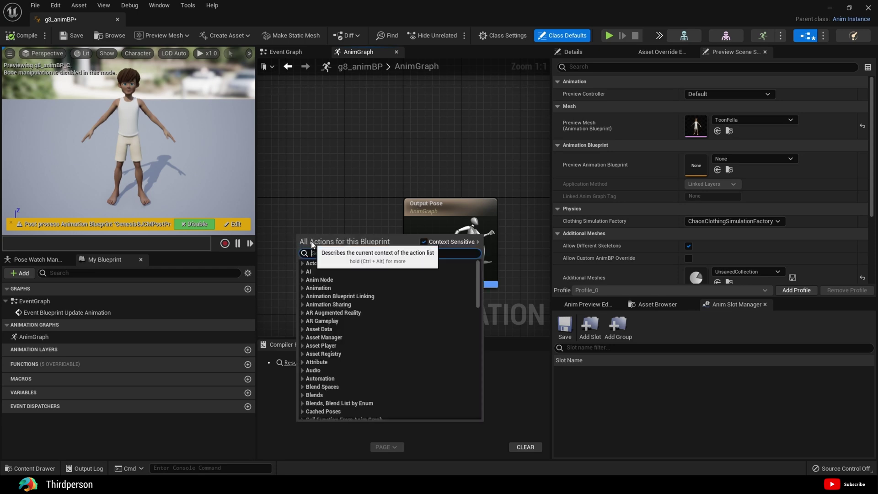
{"action": "type", "text": "Ret"}
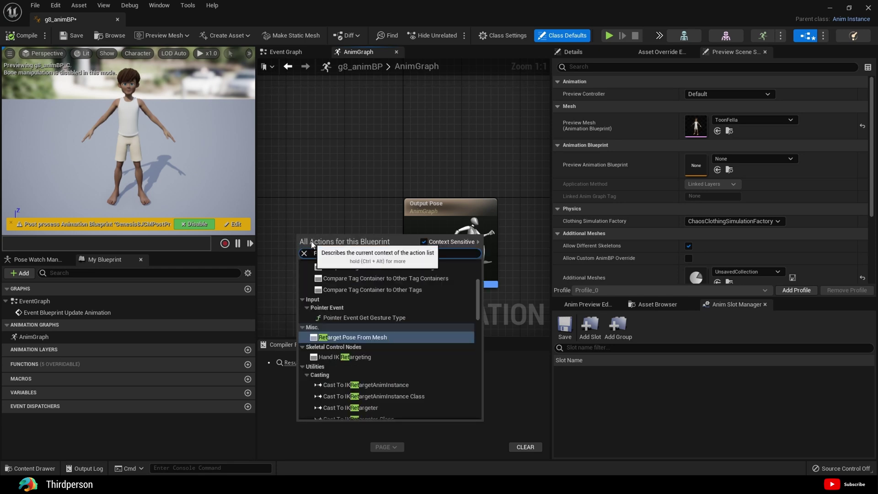
{"action": "left_click", "coordinate": [365, 338]}
{"action": "left_click_drag", "start_coordinate": [442, 216], "coordinate": [478, 215]}
{"action": "left_click_drag", "start_coordinate": [385, 252], "coordinate": [456, 249]}
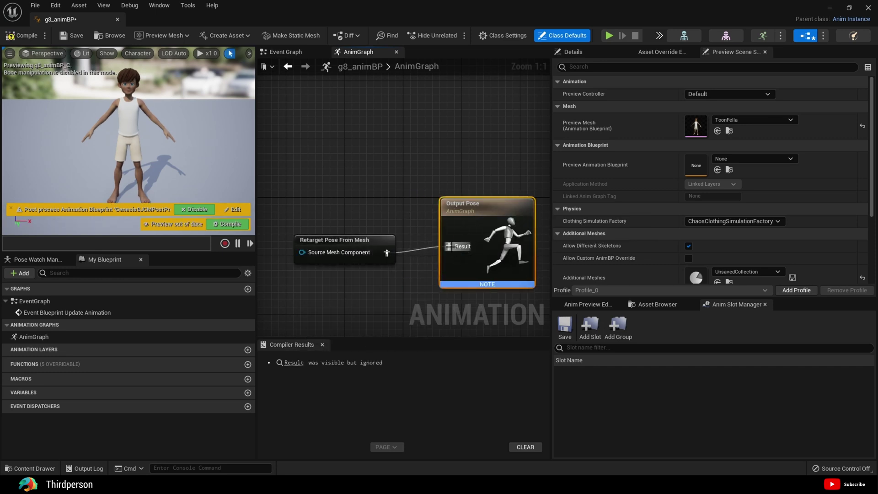
{"action": "left_click", "coordinate": [22, 35]}
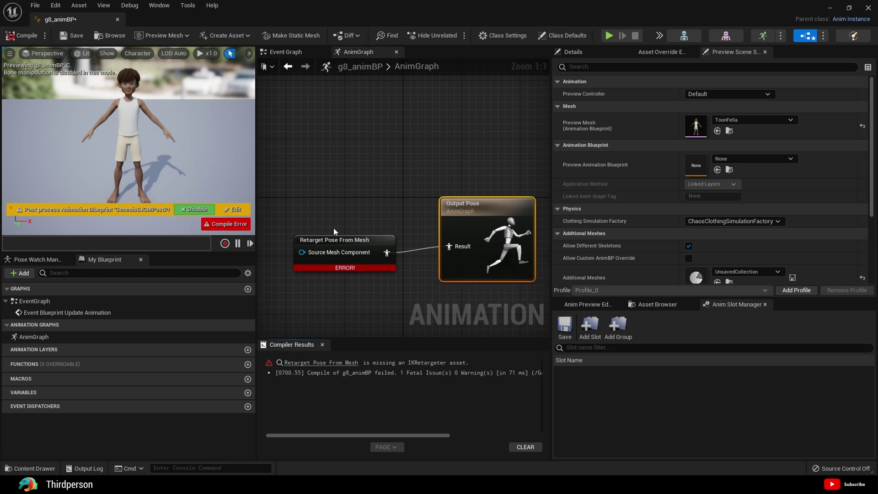
Set the Retarget Pose From Mesh node's IKRetargeter Asset to RTG_UE5_G8 and compile the blueprint.
{"action": "left_click", "coordinate": [344, 245]}
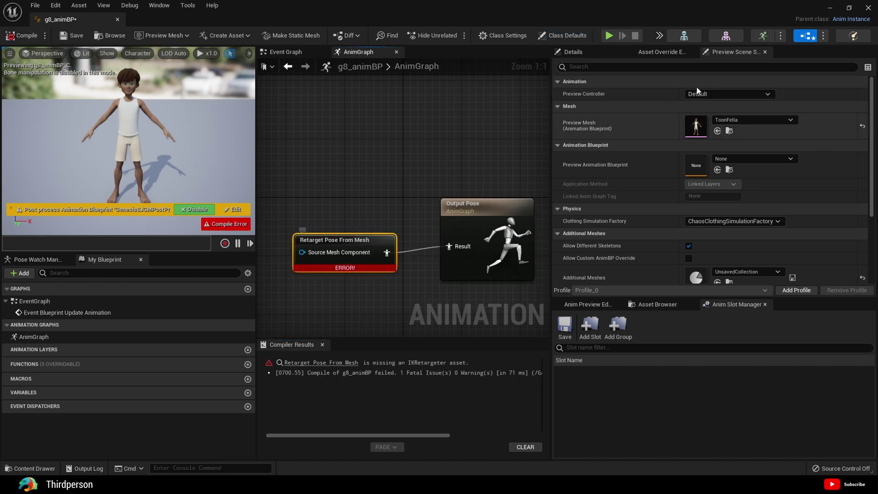
{"action": "left_click", "coordinate": [574, 52]}
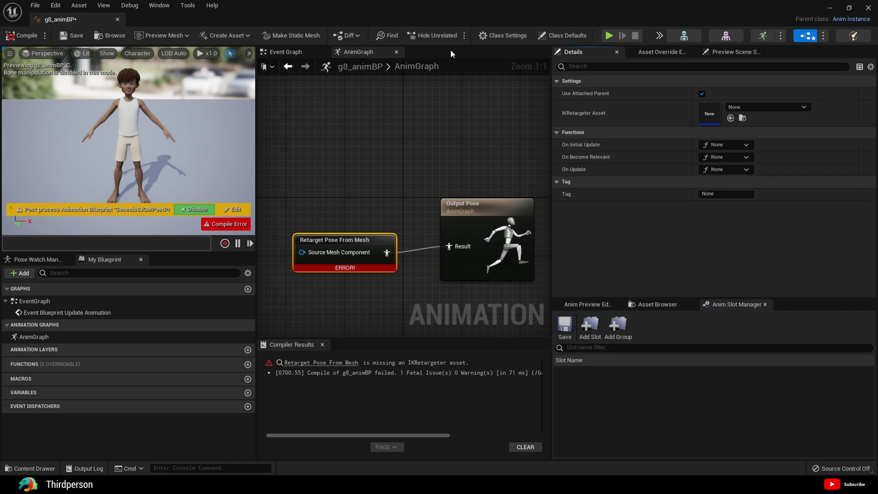
{"action": "left_click", "coordinate": [161, 6]}
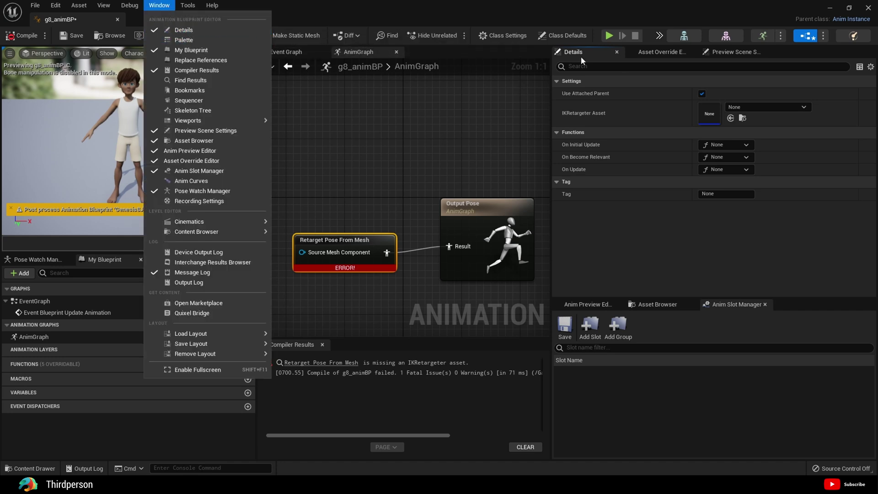
{"action": "left_click", "coordinate": [755, 109]}
{"action": "left_click", "coordinate": [756, 111]}
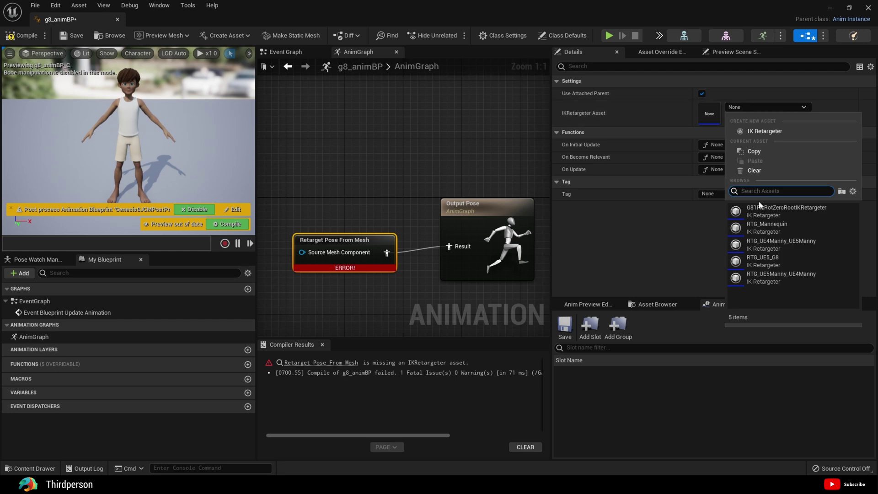
{"action": "left_click", "coordinate": [767, 260]}
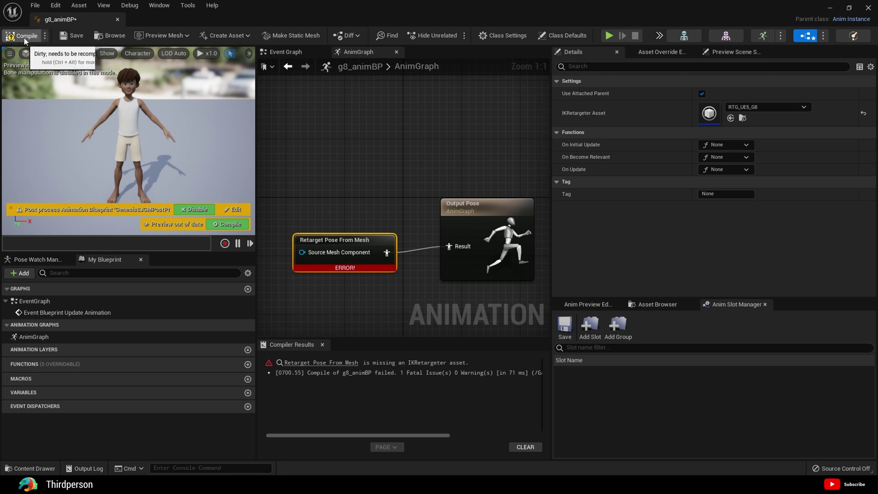
{"action": "left_click", "coordinate": [41, 32]}
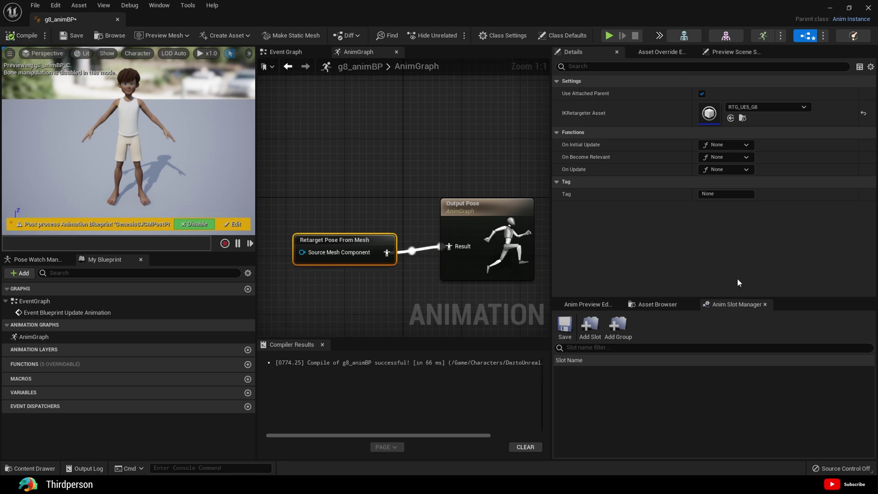
Check the Root chain's settings in the RTG_UE5_G8 retargeter, close it, and compile and save g8_animBP.
{"action": "double_click", "coordinate": [709, 113]}
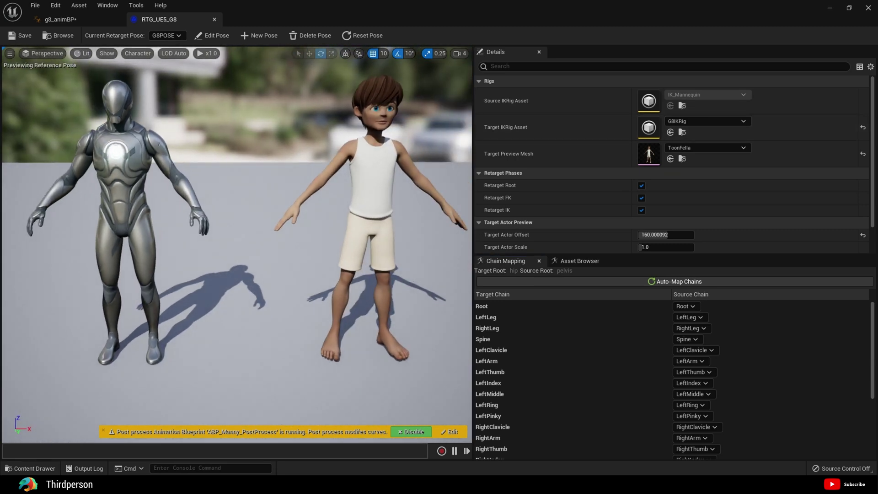
{"action": "left_click", "coordinate": [666, 306]}
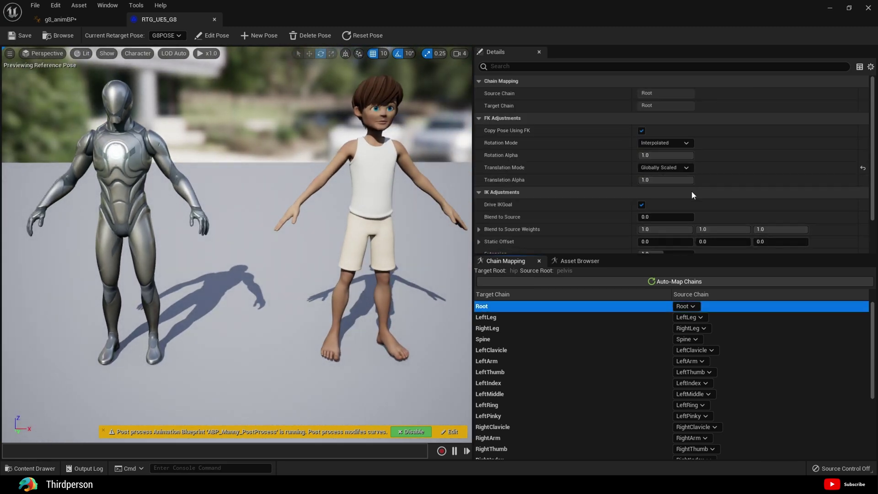
{"action": "scroll", "coordinate": [691, 191], "scroll_direction": "down", "scroll_amount": 2}
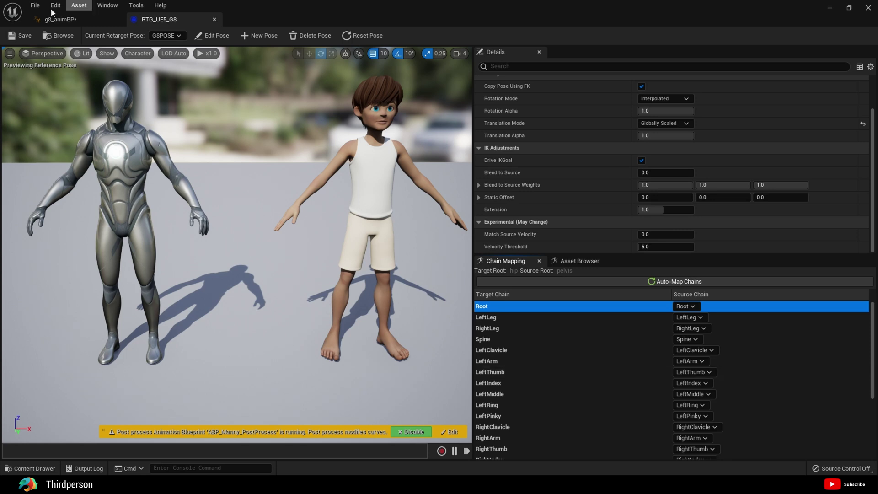
{"action": "left_click", "coordinate": [215, 19]}
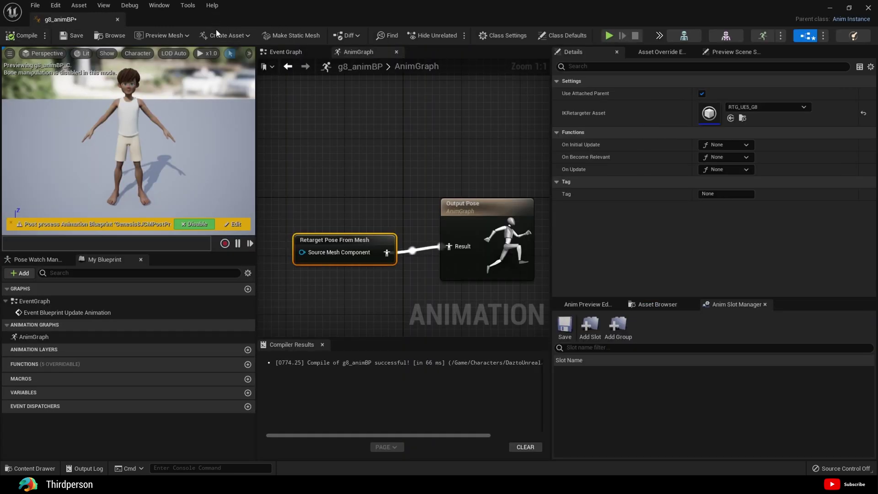
{"action": "left_click", "coordinate": [18, 36]}
{"action": "left_click", "coordinate": [71, 37]}
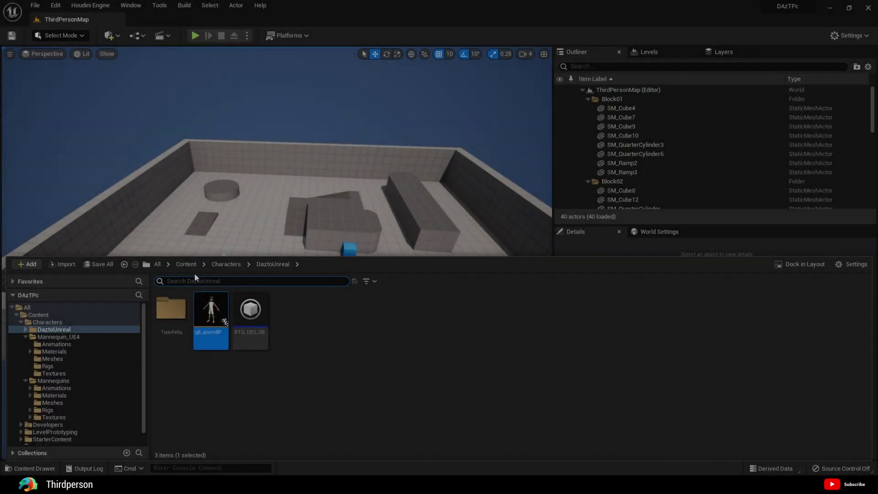
Open the BP_ThirdPersonCharacter blueprint from the ThirdPerson/Blueprints content folder.
{"action": "left_click", "coordinate": [190, 268]}
{"action": "double_click", "coordinate": [338, 327]}
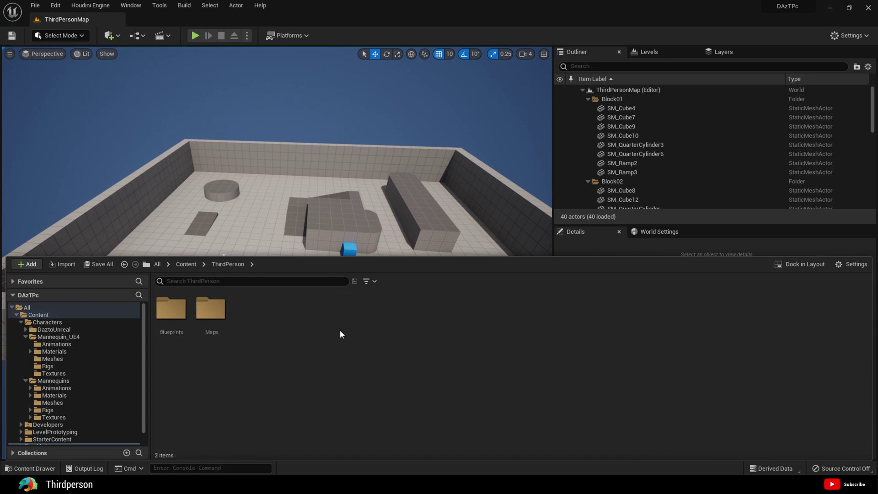
{"action": "double_click", "coordinate": [171, 309]}
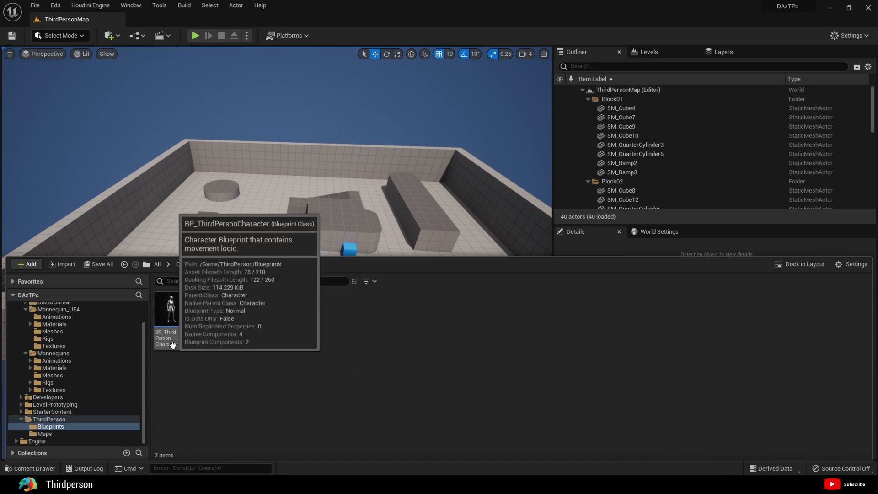
{"action": "double_click", "coordinate": [178, 315]}
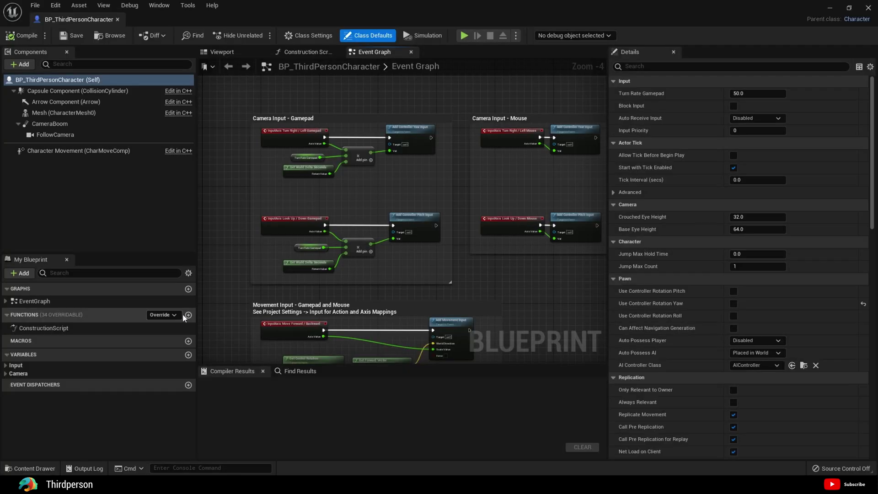
Set the Skeletal Mesh of BP_ThirdPersonCharacter's Mesh component to SKM_Manny.
{"action": "left_click", "coordinate": [222, 52]}
{"action": "left_click", "coordinate": [401, 185]}
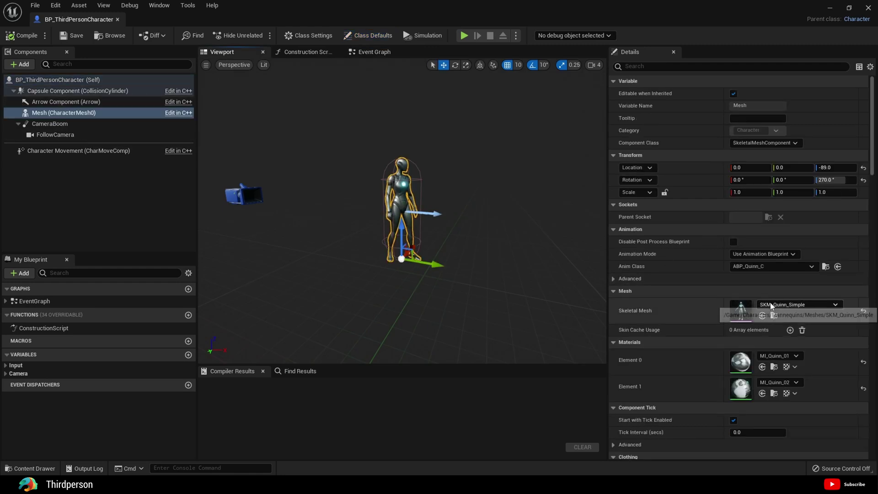
{"action": "left_click", "coordinate": [786, 305]}
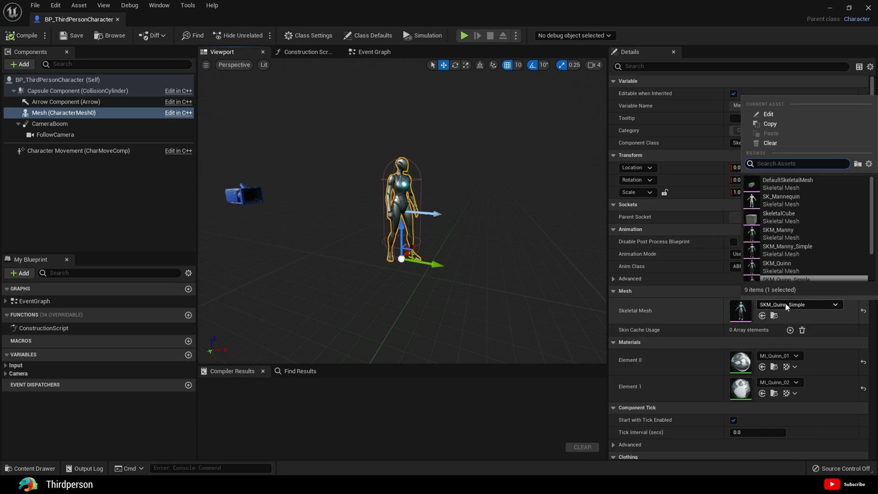
{"action": "type", "text": "MA"}
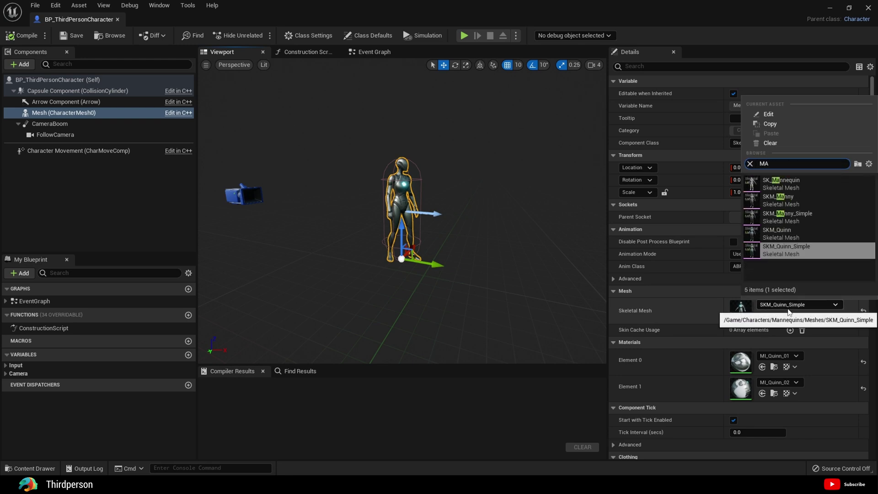
{"action": "type", "text": "NNY"}
{"action": "left_click", "coordinate": [789, 182]}
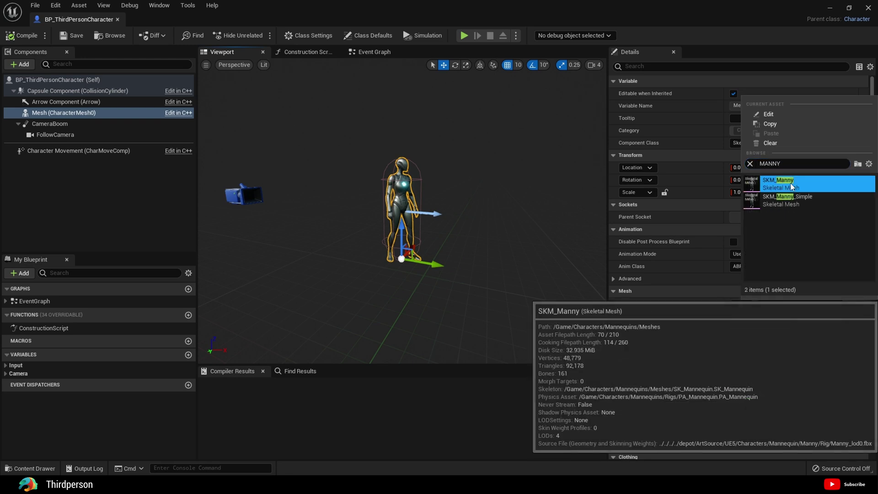
Set the Mesh component's Anim Class to ABP_Manny and compile the blueprint.
{"action": "left_click", "coordinate": [763, 268]}
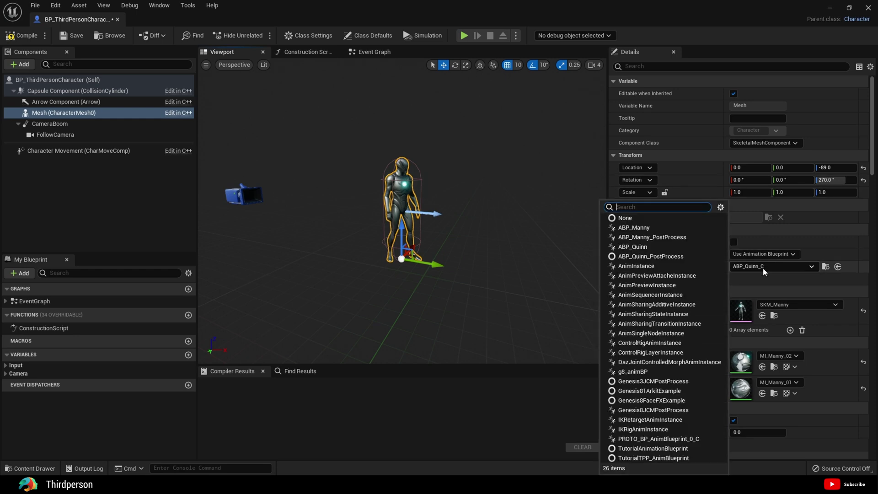
{"action": "left_click", "coordinate": [651, 228]}
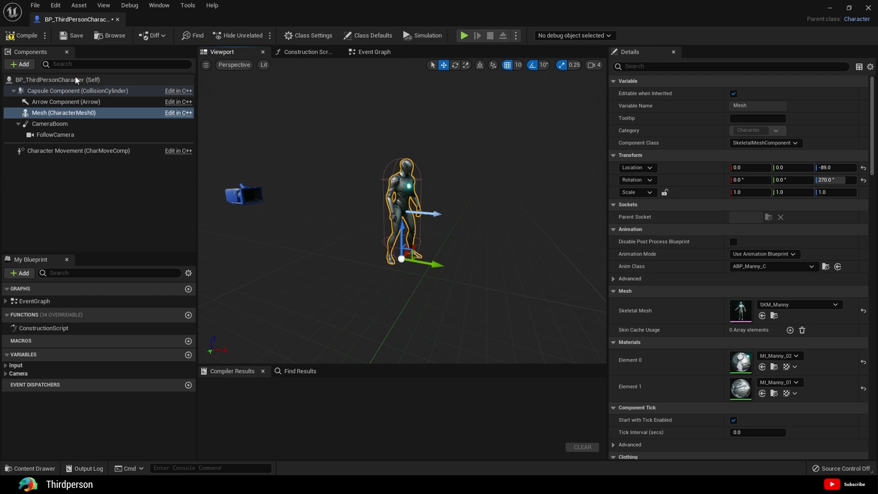
{"action": "left_click", "coordinate": [22, 36]}
Turn off the Visible rendering option for the Mesh (CharacterMesh0) component.
{"action": "left_click", "coordinate": [34, 113]}
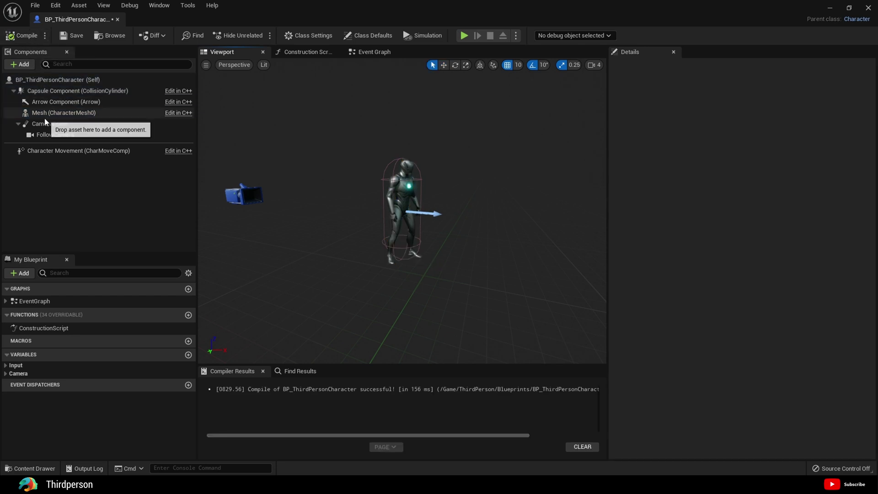
{"action": "left_click", "coordinate": [686, 67]}
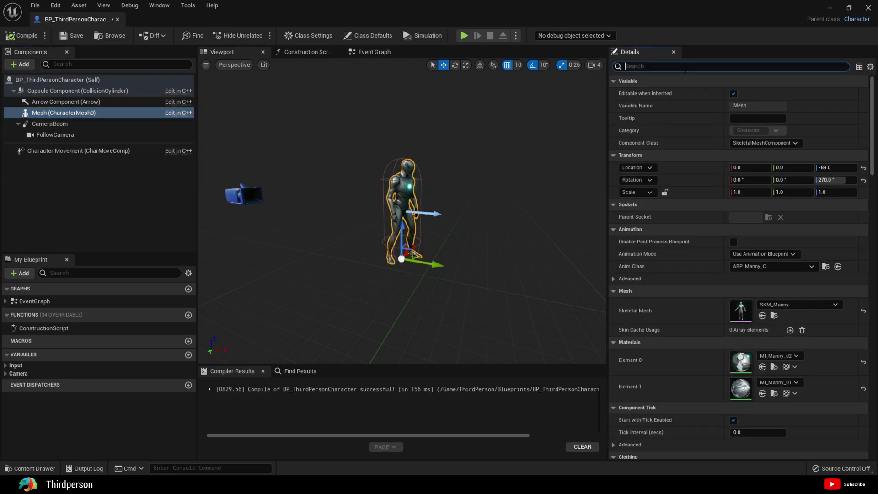
{"action": "type", "text": "VIS"}
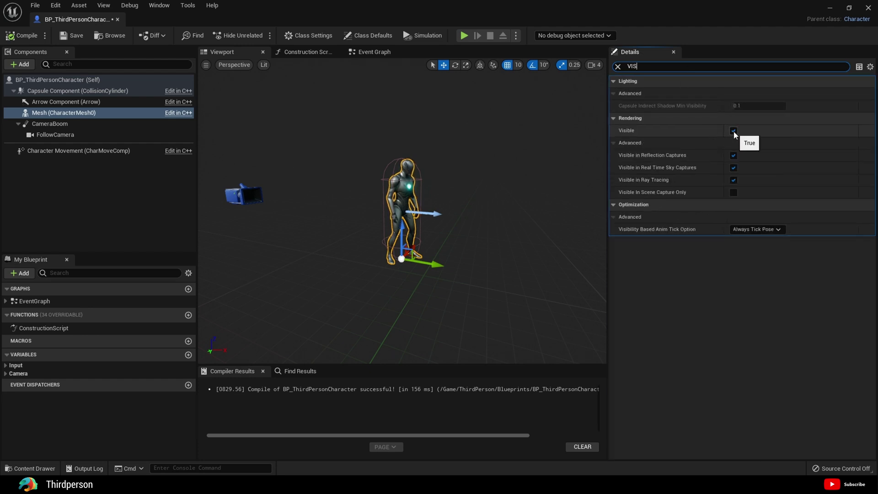
{"action": "left_click", "coordinate": [735, 132]}
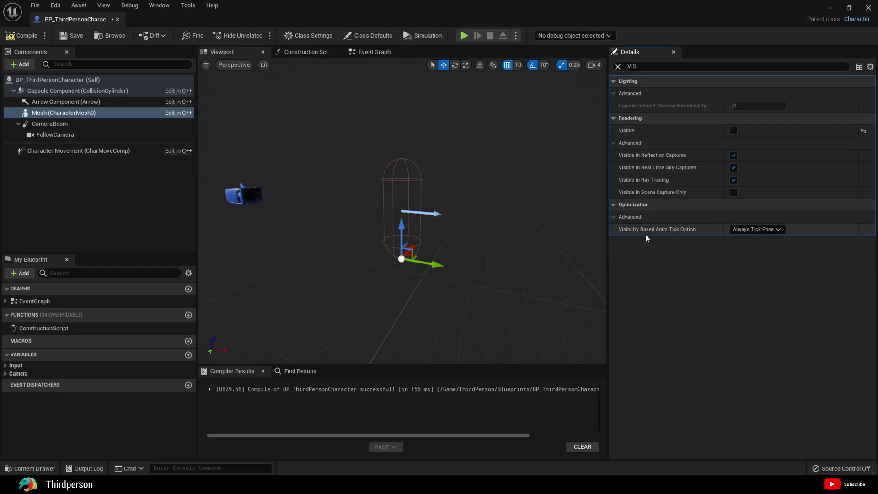
Set the Mesh's Visibility Based Anim Tick Option to Always Tick Pose and Refresh Bones, and compile and save the blueprint.
{"action": "left_click", "coordinate": [761, 233]}
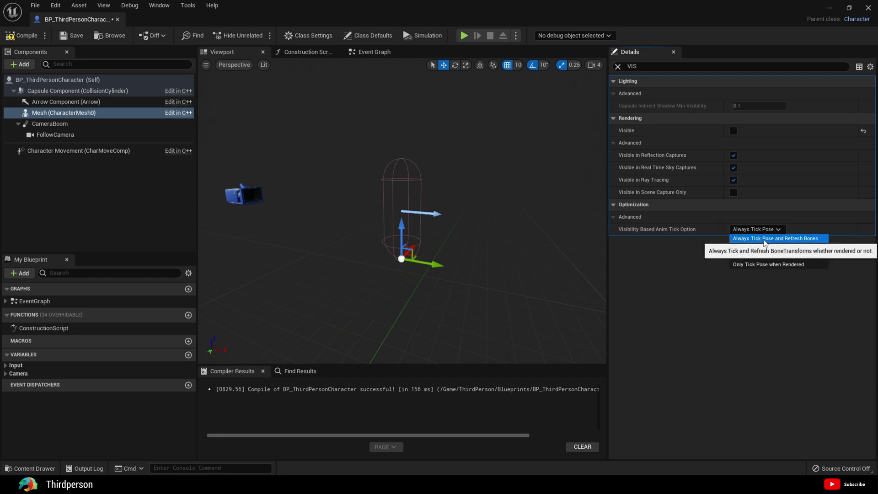
{"action": "left_click", "coordinate": [763, 238]}
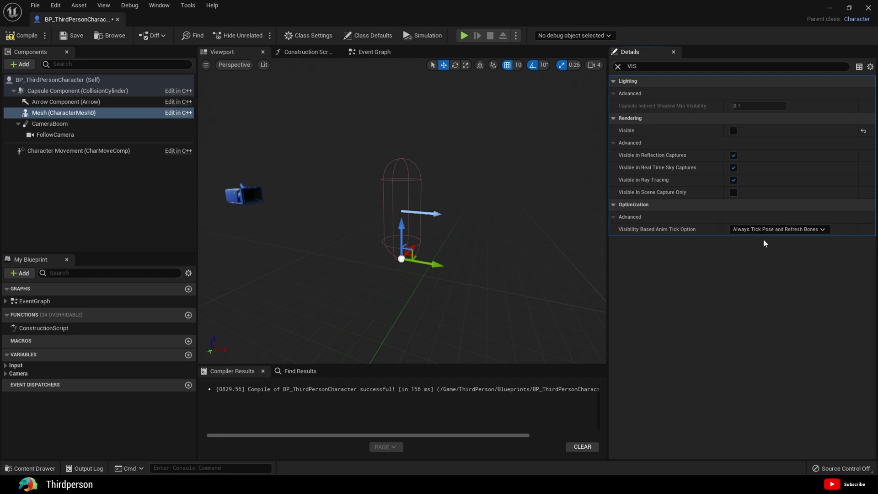
{"action": "left_click", "coordinate": [27, 35]}
{"action": "left_click", "coordinate": [68, 40]}
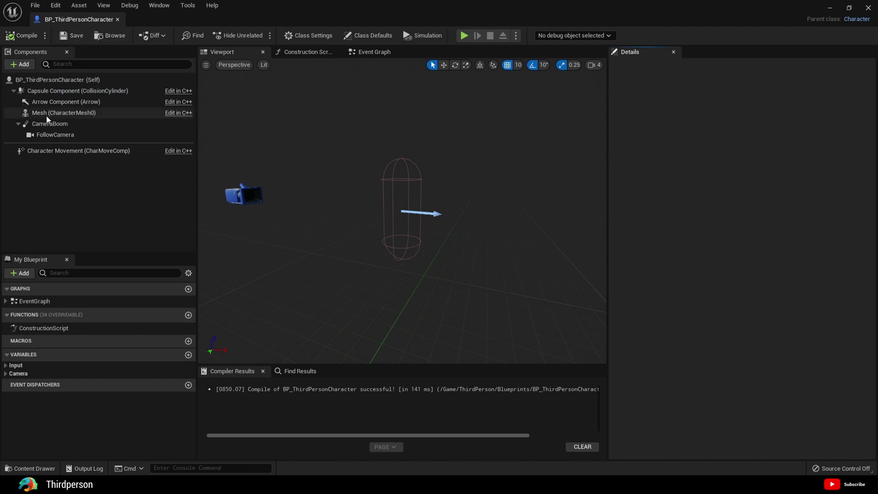
Add the ToonFella skeletal mesh from Characters/DaztoUnreal/ToonFella to BP_ThirdPersonCharacter as a component.
{"action": "left_click", "coordinate": [36, 469]}
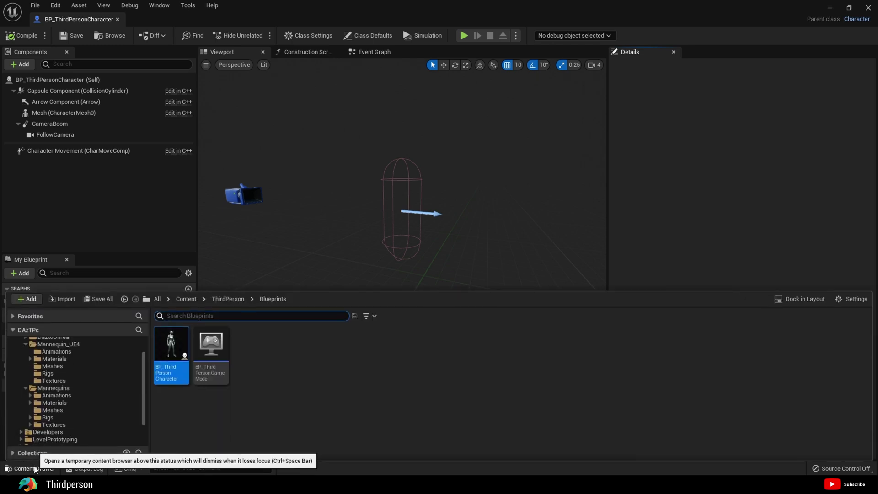
{"action": "left_click", "coordinate": [186, 299]}
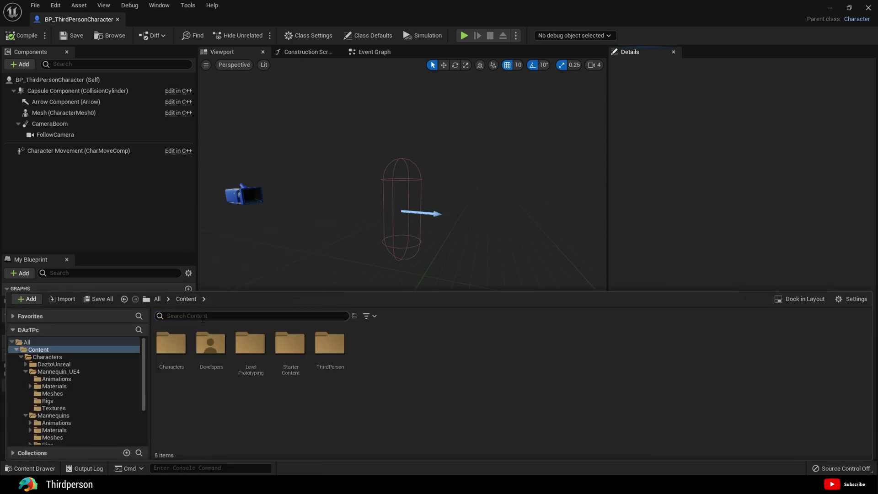
{"action": "double_click", "coordinate": [176, 358]}
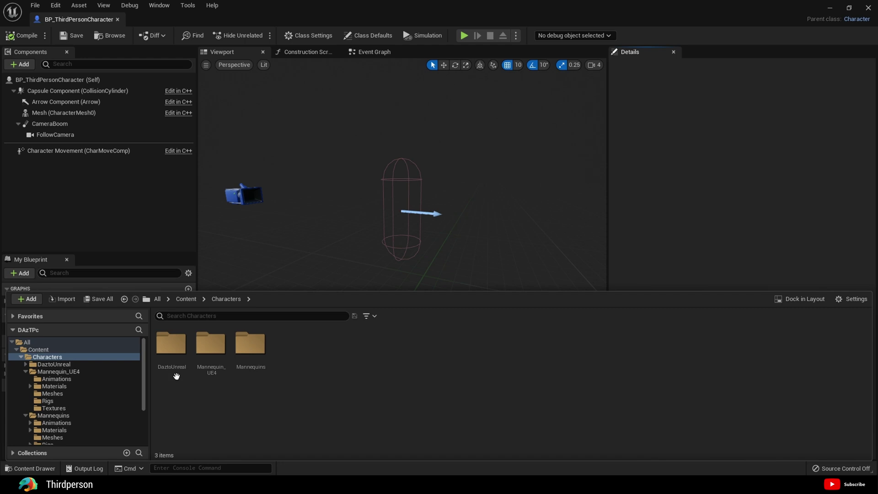
{"action": "double_click", "coordinate": [176, 375]}
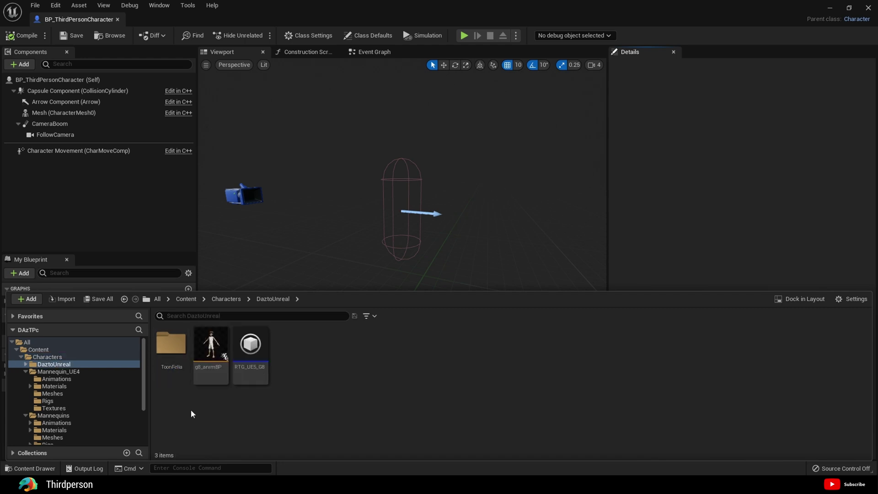
{"action": "double_click", "coordinate": [172, 361]}
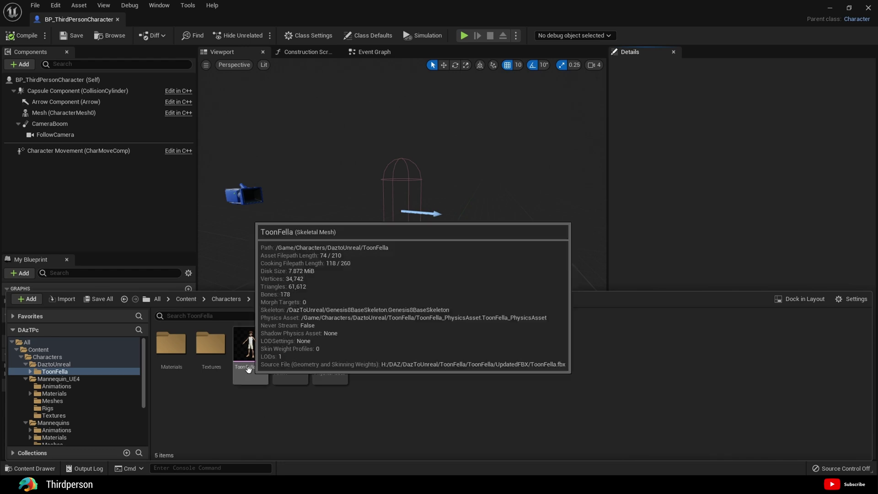
{"action": "left_click", "coordinate": [259, 355]}
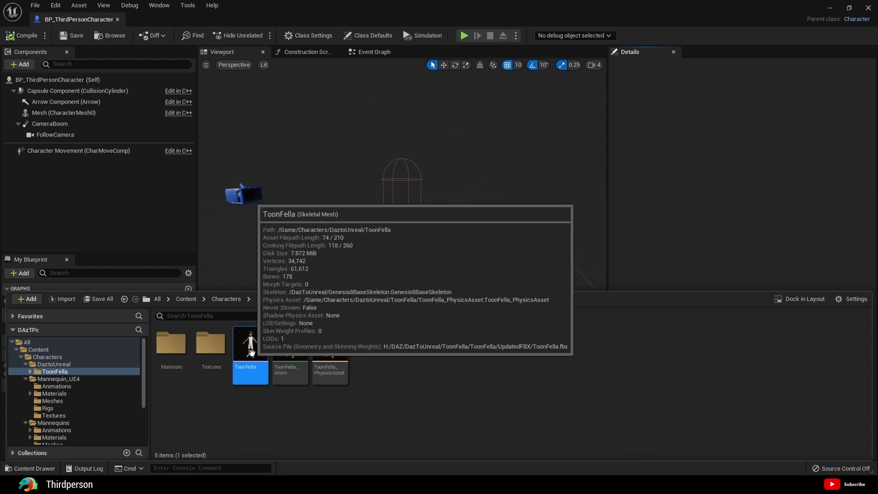
{"action": "left_click_drag", "start_coordinate": [252, 341], "coordinate": [45, 115]}
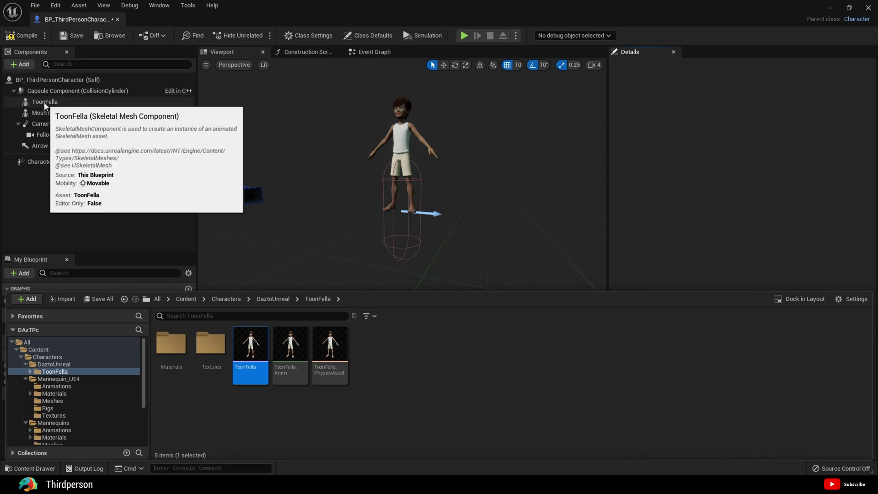
Make the ToonFella component a child of Mesh (CharacterMesh0) and compile the blueprint.
{"action": "left_click", "coordinate": [46, 104]}
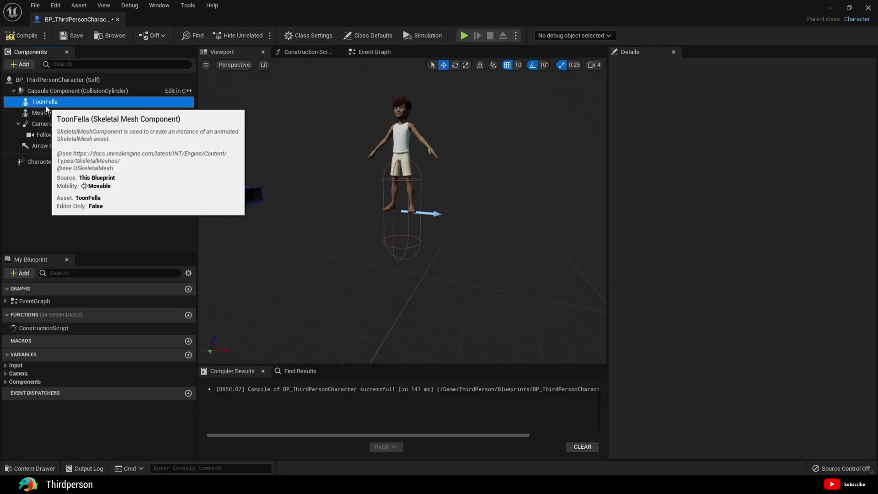
{"action": "left_click", "coordinate": [45, 107]}
{"action": "left_click_drag", "start_coordinate": [46, 118], "coordinate": [46, 114]}
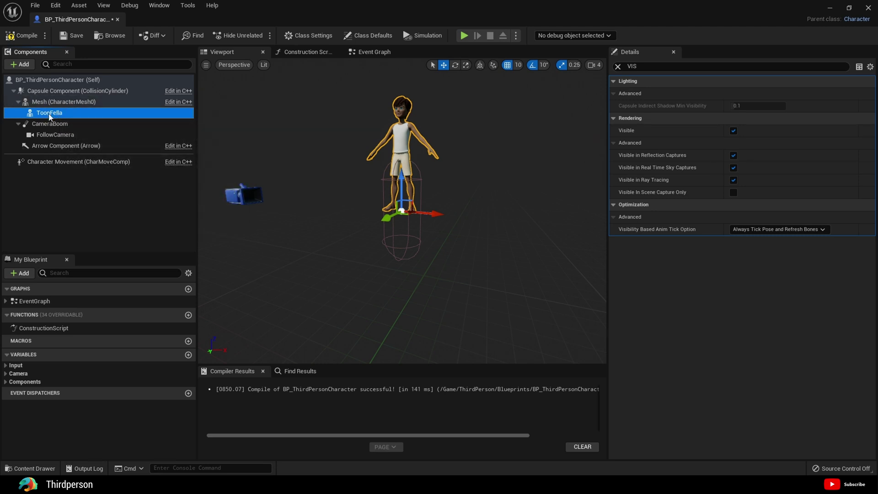
{"action": "left_click", "coordinate": [21, 36]}
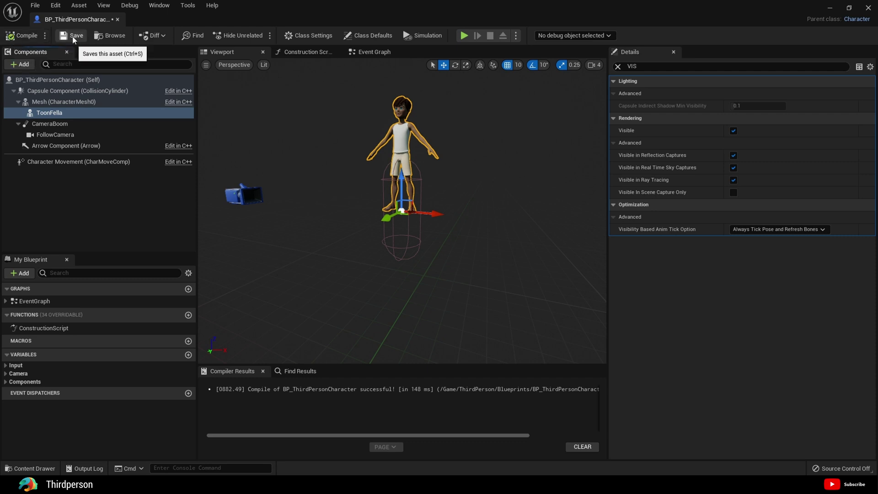
Clear the property filter and reset ToonFella's location and rotation to their defaults.
{"action": "left_click", "coordinate": [618, 67]}
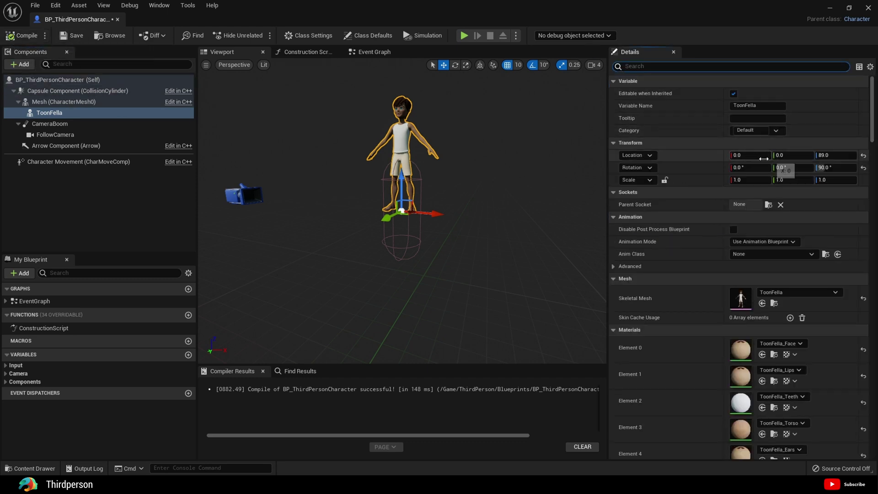
{"action": "left_click", "coordinate": [864, 156]}
{"action": "left_click", "coordinate": [864, 168]}
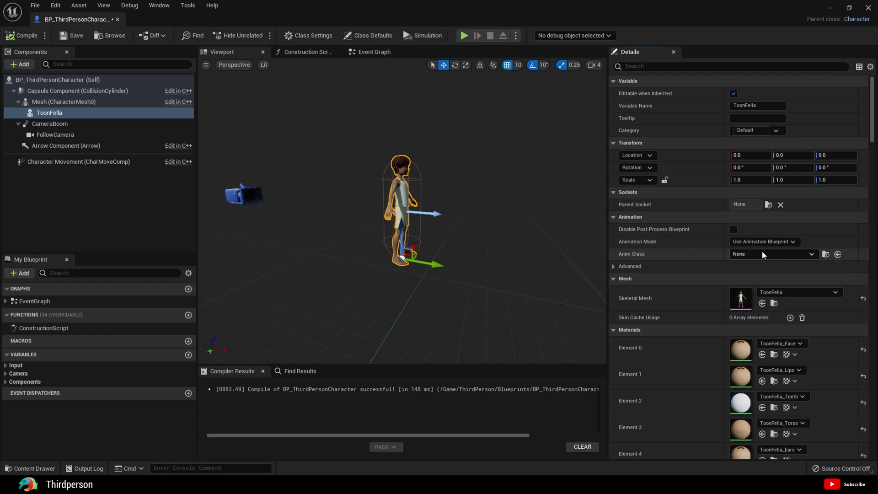
Set the ToonFella component's Anim Class to g8_animBP, and compile and save the blueprint.
{"action": "left_click", "coordinate": [763, 254]}
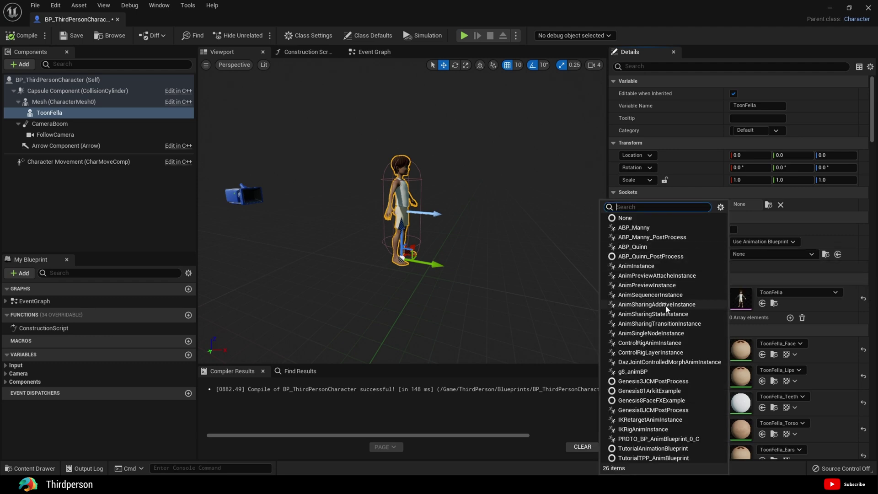
{"action": "left_click", "coordinate": [638, 371]}
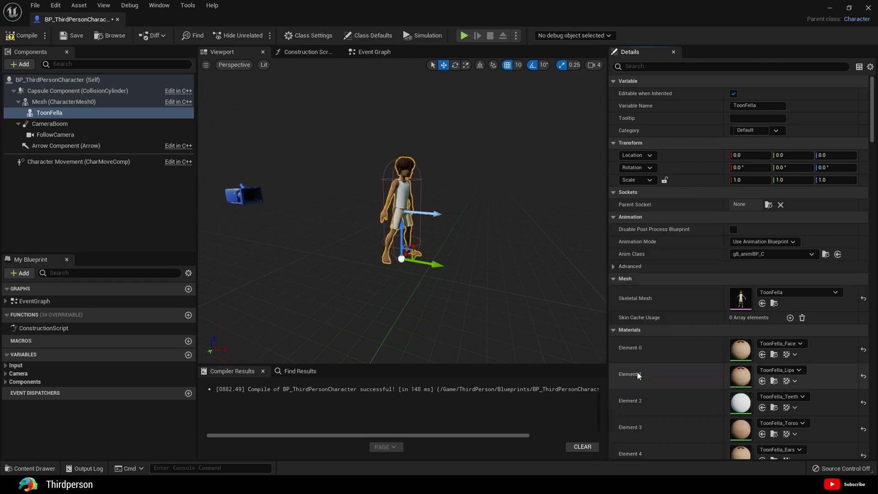
{"action": "left_click", "coordinate": [32, 38]}
{"action": "left_click", "coordinate": [78, 37]}
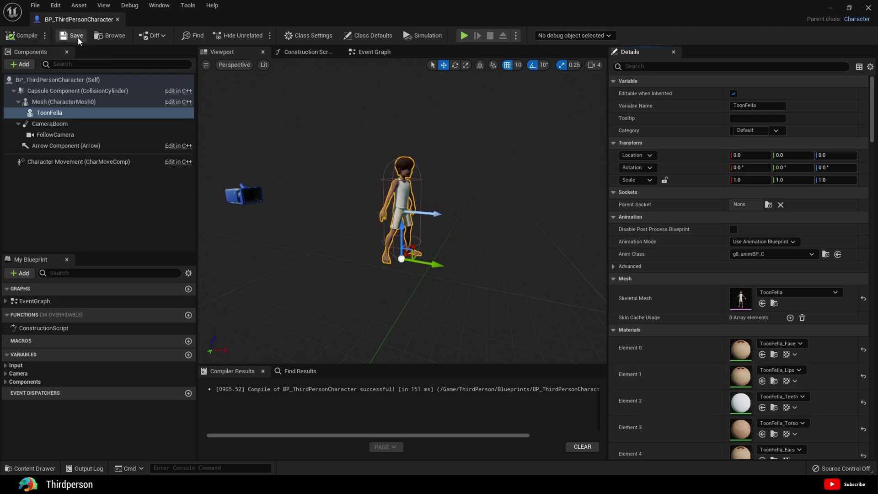
Close the blueprint editor and play-test ThirdPersonMap, running and jumping with the ToonFella character to examine its retargeted animations.
{"action": "left_click", "coordinate": [869, 8]}
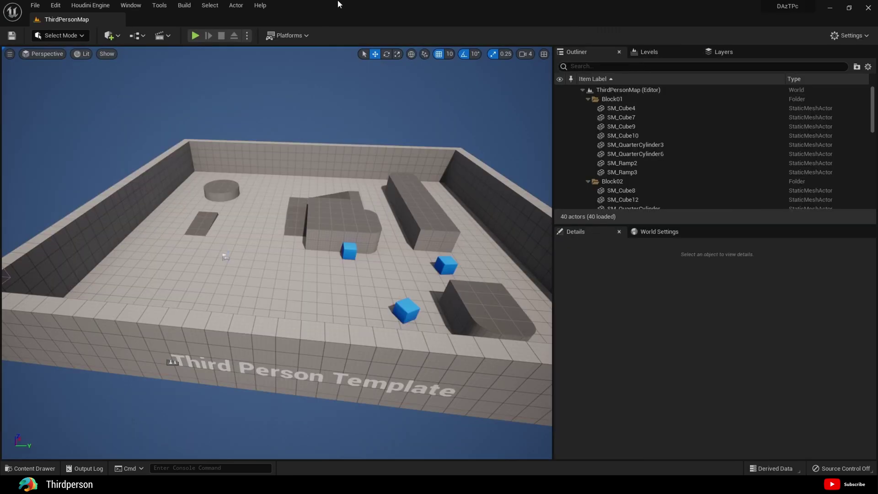
{"action": "left_click", "coordinate": [196, 36]}
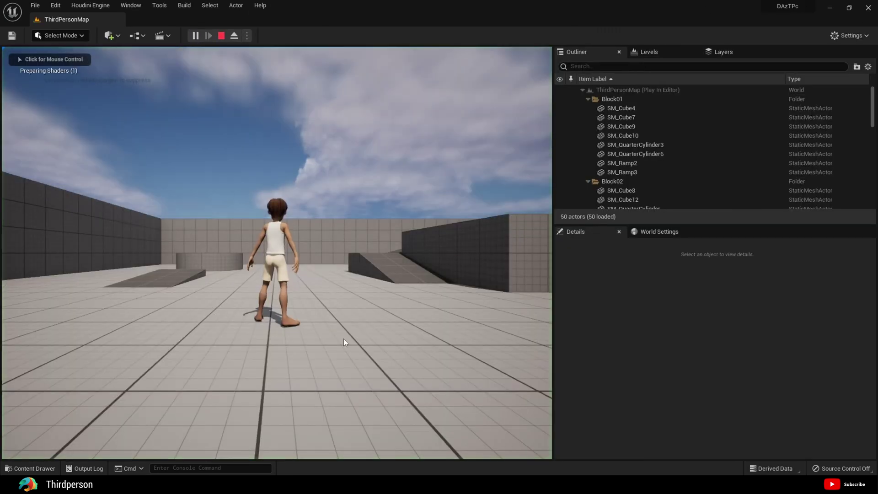
{"action": "key", "text": "w"}
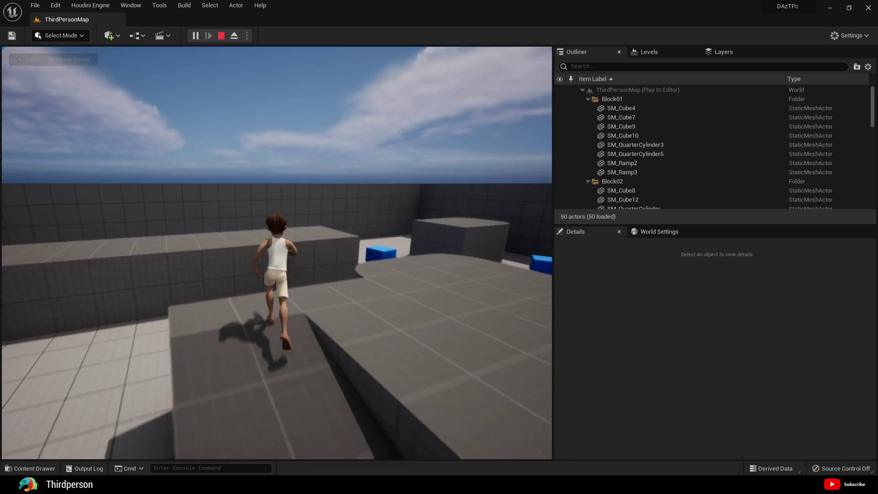
{"action": "key", "text": "space"}
{"action": "key", "text": "w"}
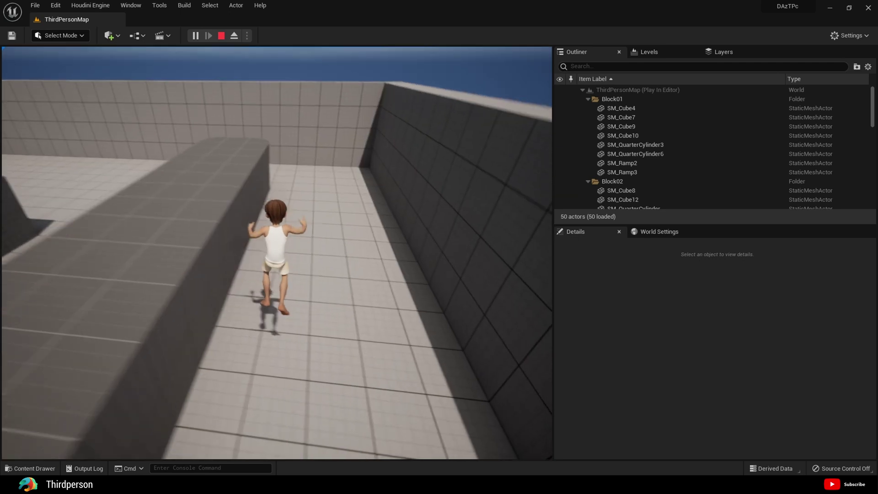
{"action": "key", "text": "w"}
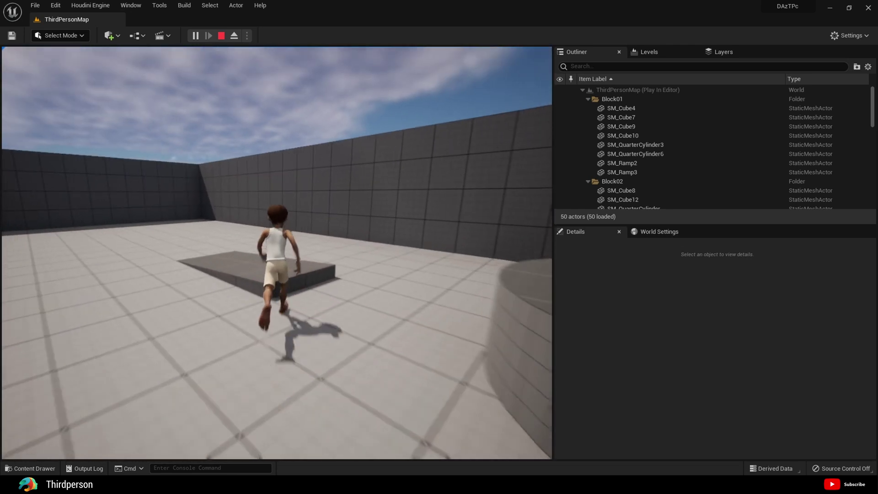
{"action": "key", "text": "w"}
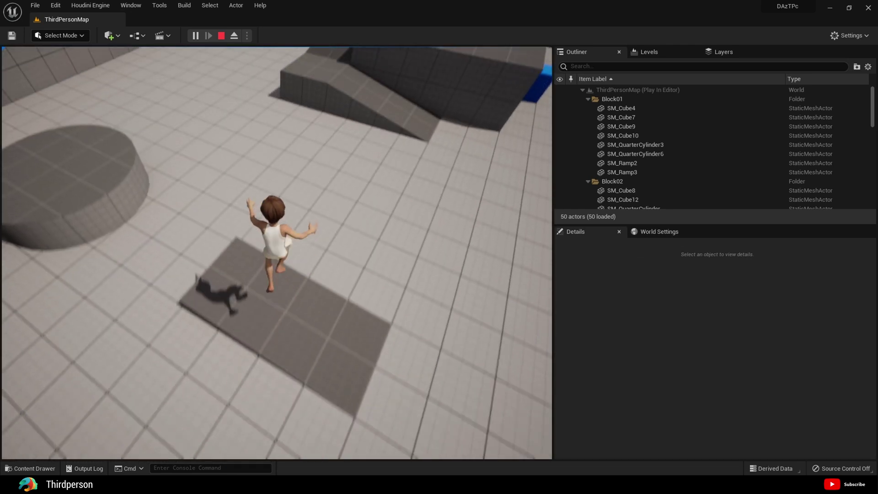
{"action": "key", "text": "w"}
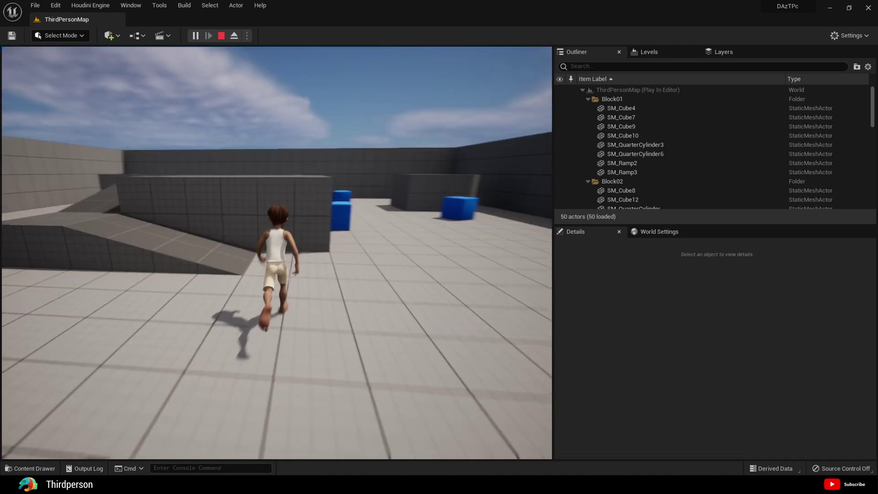
{"action": "key", "text": "w"}
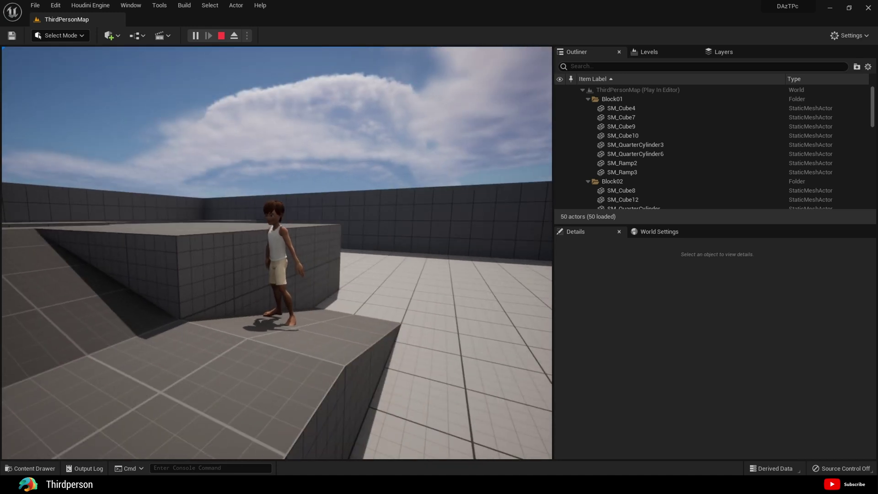
{"action": "key", "text": "a"}
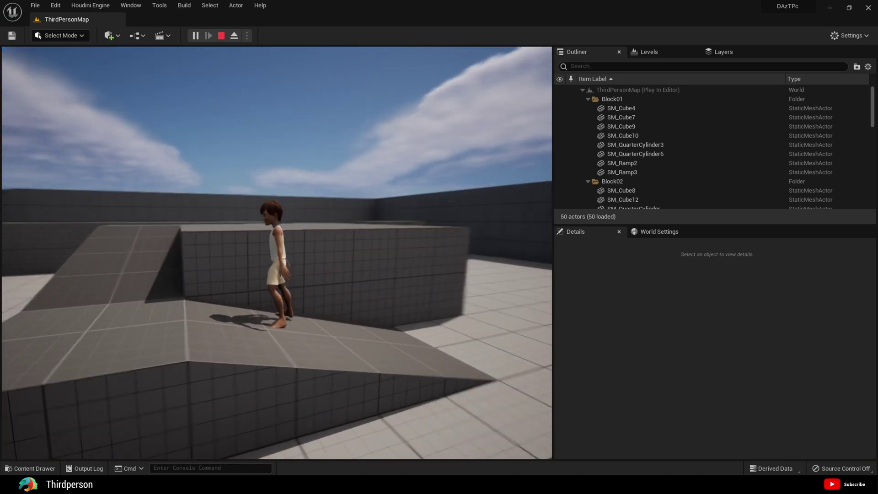
{"action": "key", "text": "w"}
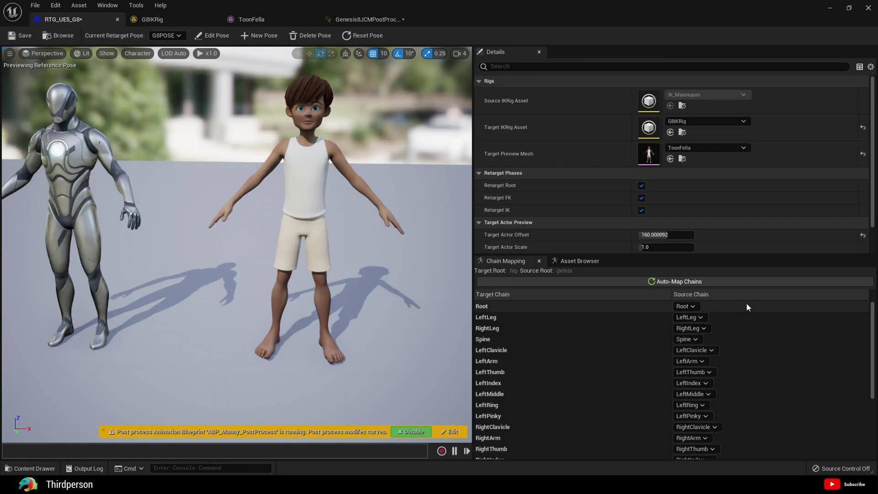
Edit the G8POSE retarget pose in RTG_UE5_G8 by rotating ToonFella's right forearm.
{"action": "left_click", "coordinate": [216, 36]}
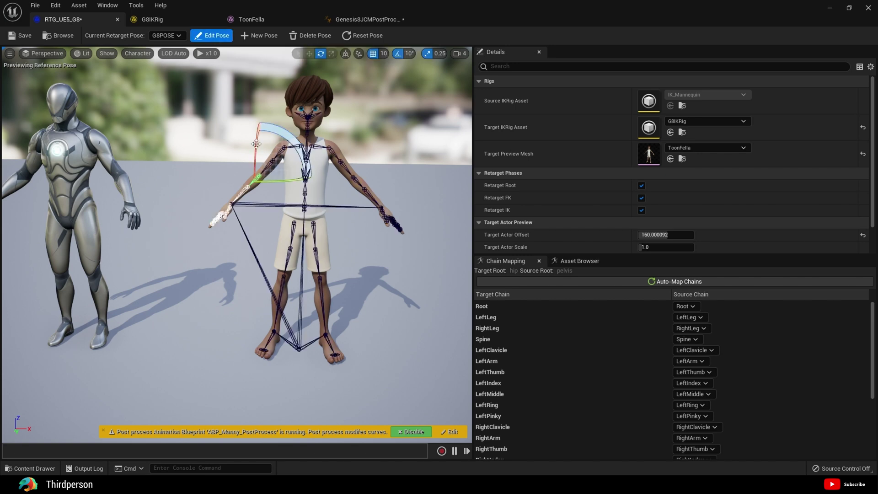
{"action": "left_click_drag", "start_coordinate": [255, 152], "coordinate": [89, 178]}
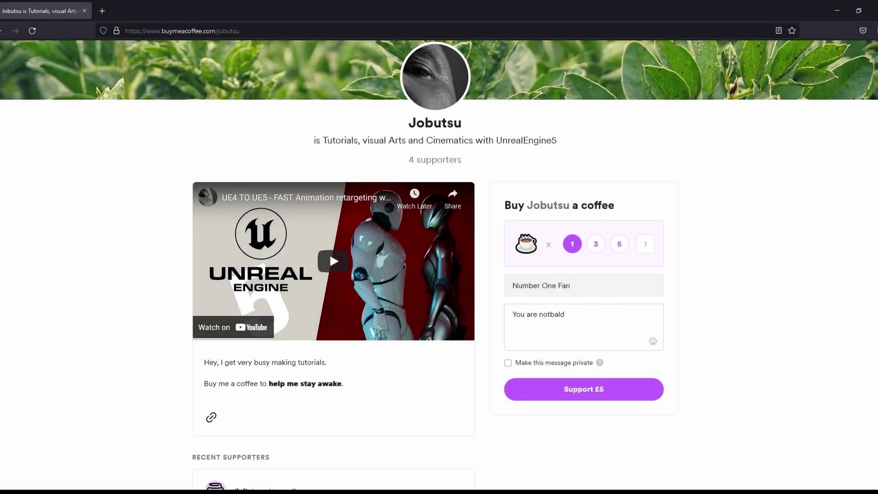
In the browser, submit £5 of support on the creator's Buy Me a Coffee page and send a £50.00 Super Thanks on YouTube.
{"action": "left_click", "coordinate": [569, 393]}
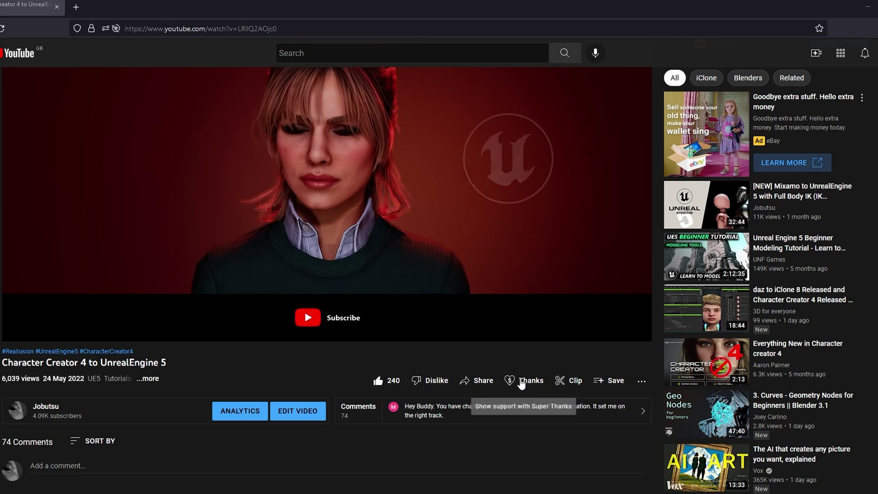
{"action": "left_click", "coordinate": [522, 382]}
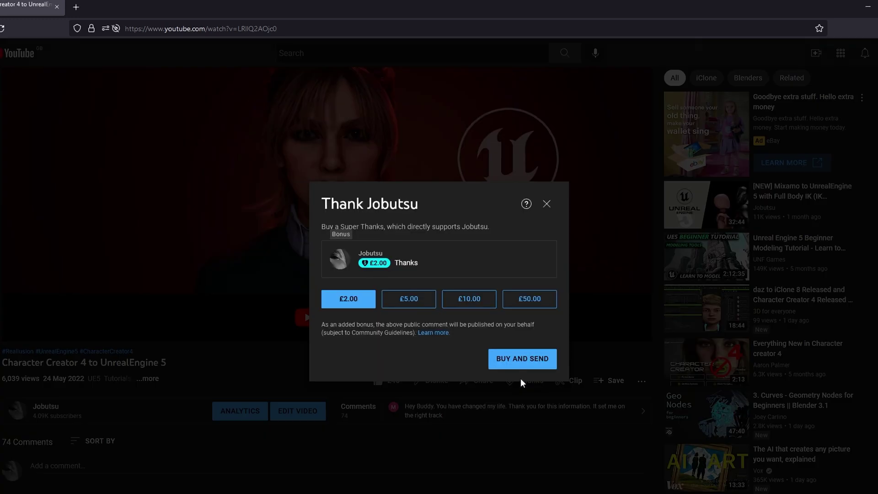
{"action": "left_click", "coordinate": [528, 300]}
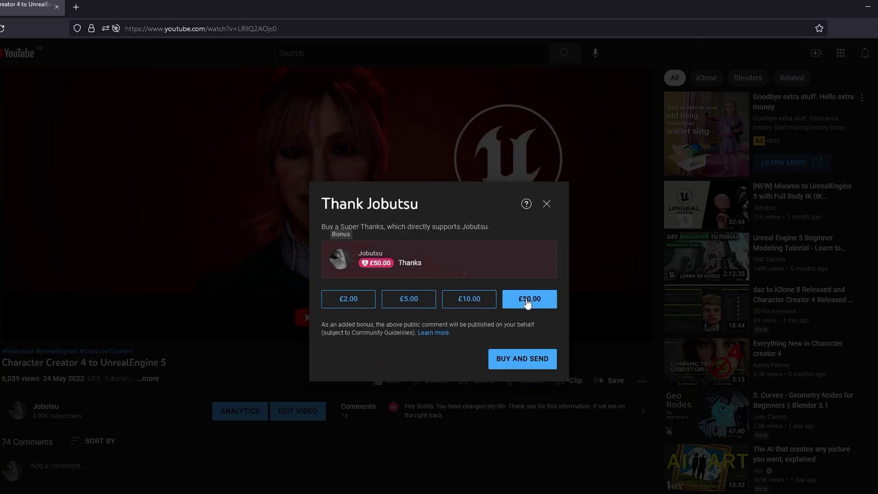
{"action": "left_click", "coordinate": [518, 362]}
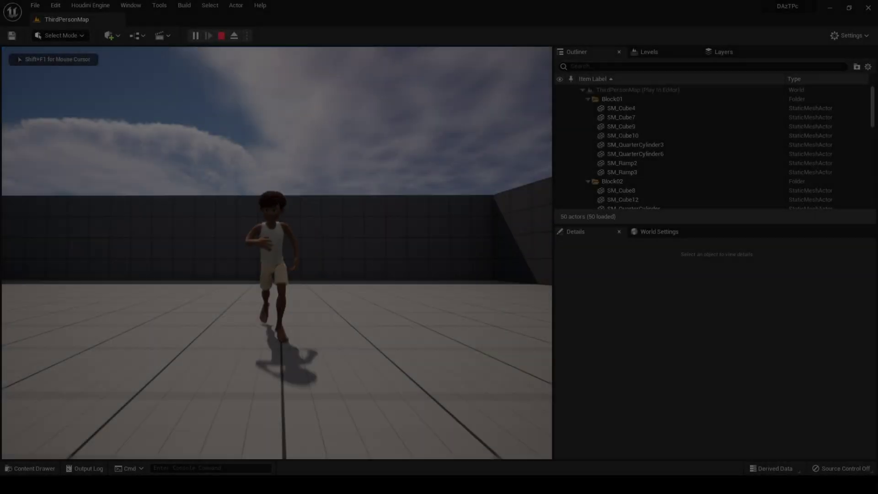